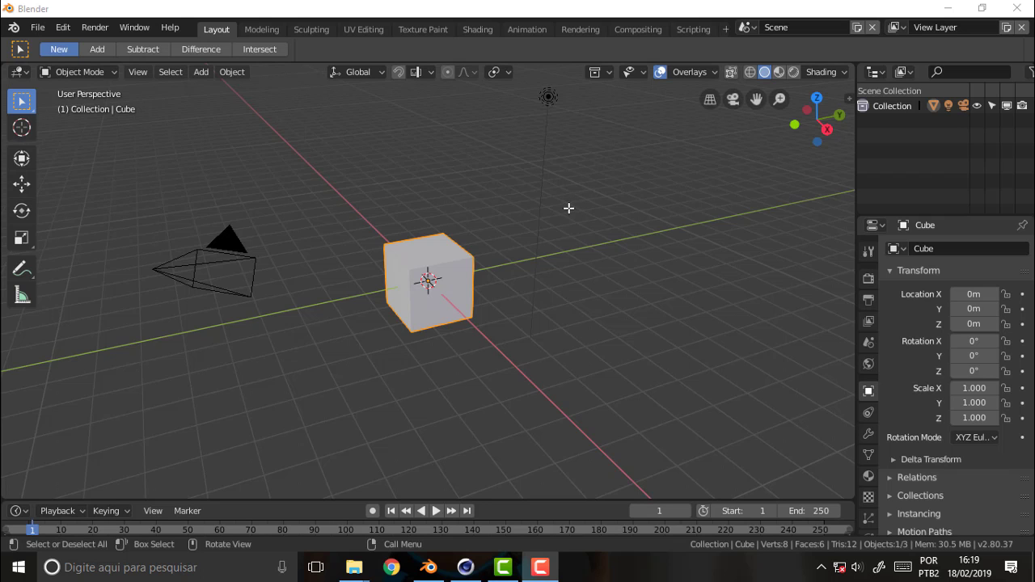
Load Tricy 005.blend from the File menu's recent files list
{"action": "scroll", "coordinate": [568, 208], "scroll_direction": "up", "scroll_amount": 1}
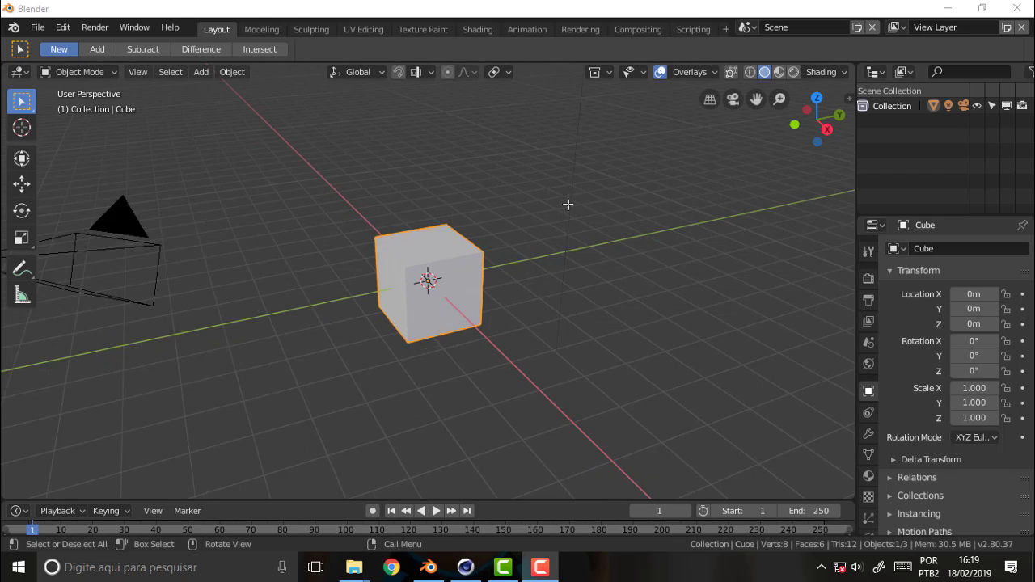
{"action": "scroll", "coordinate": [566, 205], "scroll_direction": "up", "scroll_amount": 1}
{"action": "mouse_move", "coordinate": [565, 204]}
{"action": "middle_mouse_down"}
{"action": "mouse_move", "coordinate": [677, 177]}
{"action": "mouse_move", "coordinate": [594, 176]}
{"action": "mouse_move", "coordinate": [636, 182]}
{"action": "middle_mouse_up"}
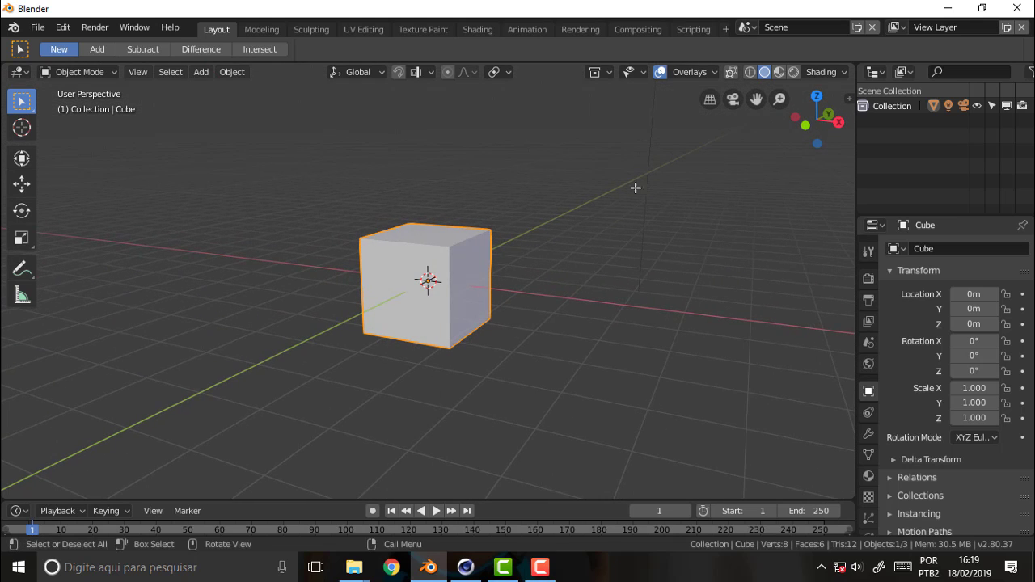
{"action": "left_click", "coordinate": [38, 29]}
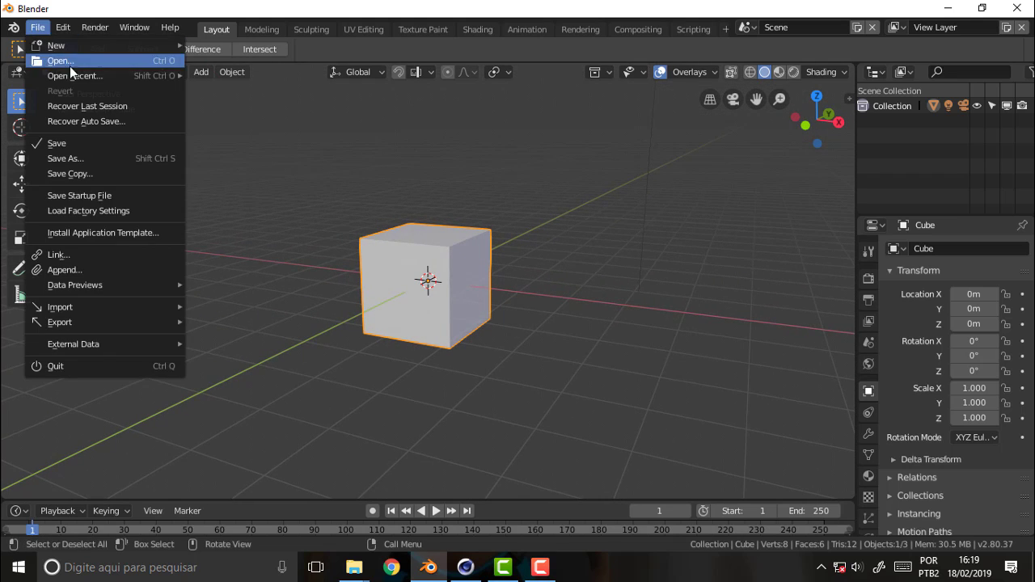
{"action": "mouse_move", "coordinate": [74, 75]}
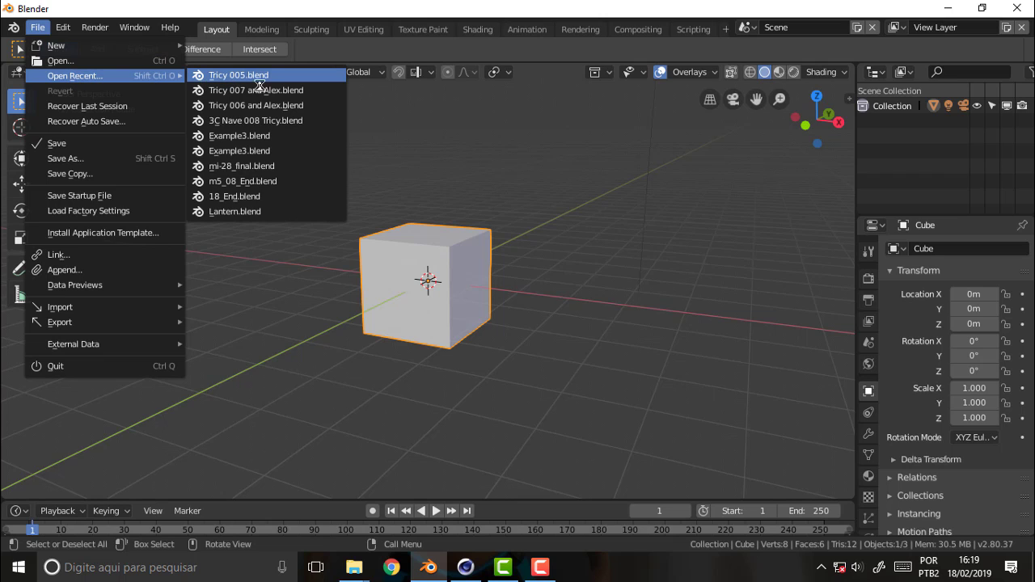
{"action": "left_click", "coordinate": [259, 81]}
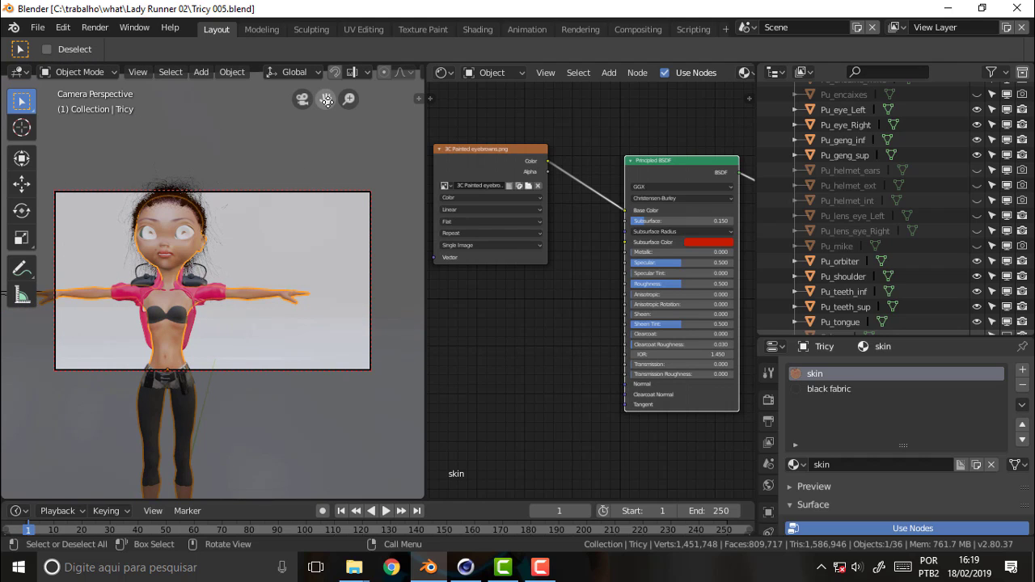
Change the shader node area into an Outliner listing View Layers, Scene Collection and Objects
{"action": "mouse_move", "coordinate": [325, 98]}
{"action": "left_mouse_down"}
{"action": "mouse_move", "coordinate": [374, 36]}
{"action": "mouse_move", "coordinate": [320, 99]}
{"action": "left_mouse_up"}
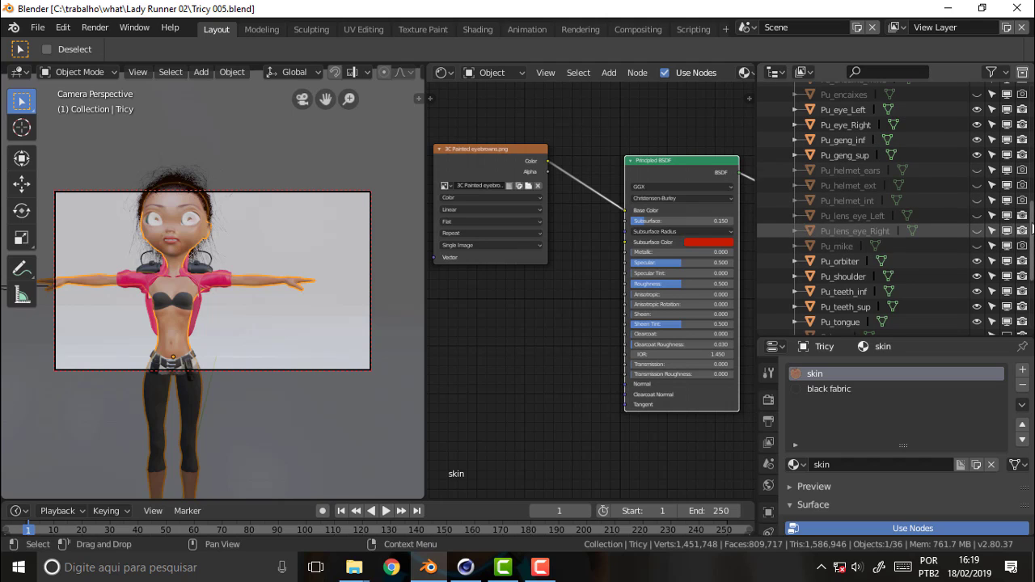
{"action": "left_click_drag", "start_coordinate": [1031, 230], "coordinate": [1021, 89]}
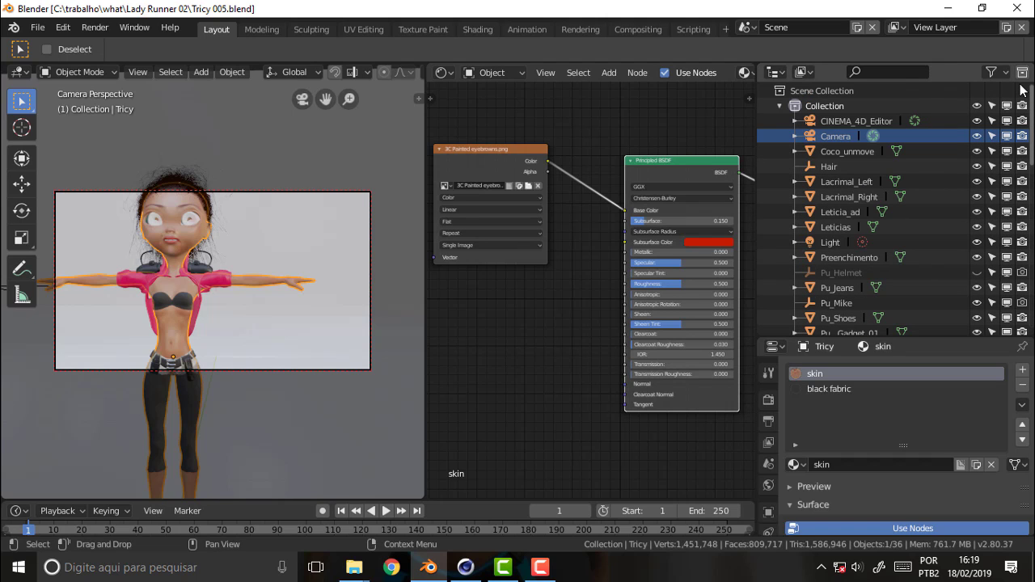
{"action": "scroll", "coordinate": [1021, 89], "scroll_direction": "down", "scroll_amount": 5}
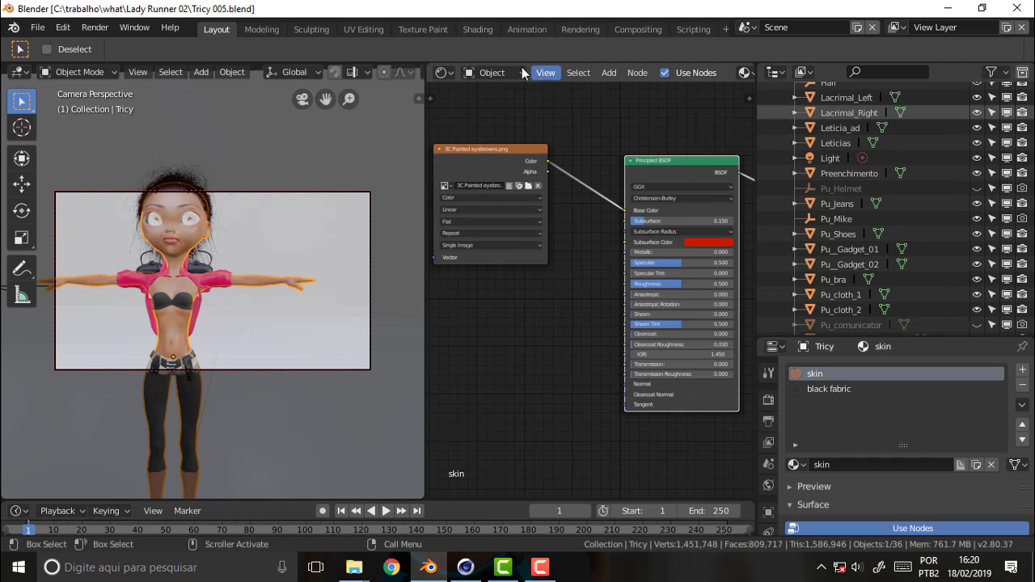
{"action": "left_click", "coordinate": [444, 72]}
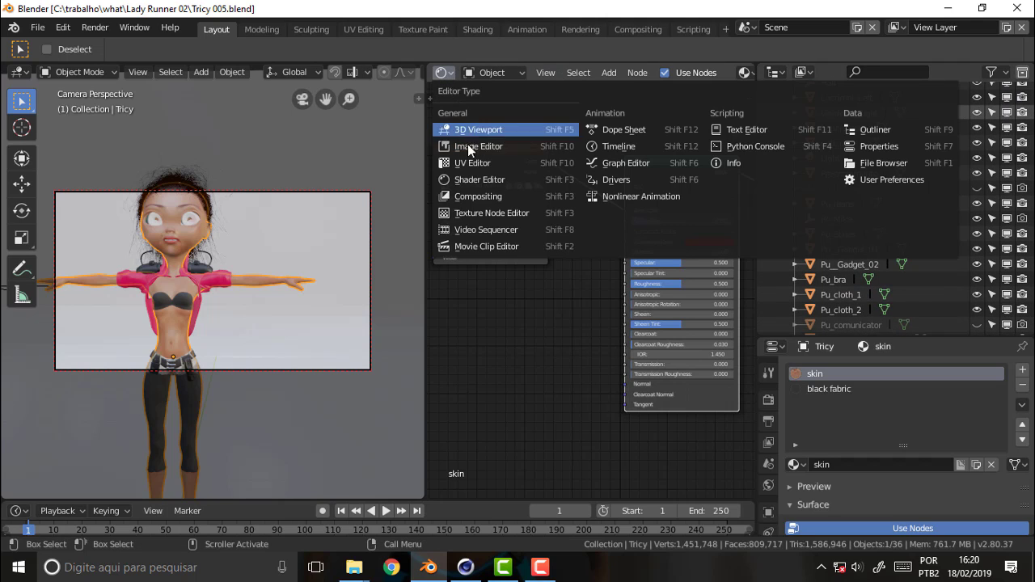
{"action": "left_click", "coordinate": [872, 128]}
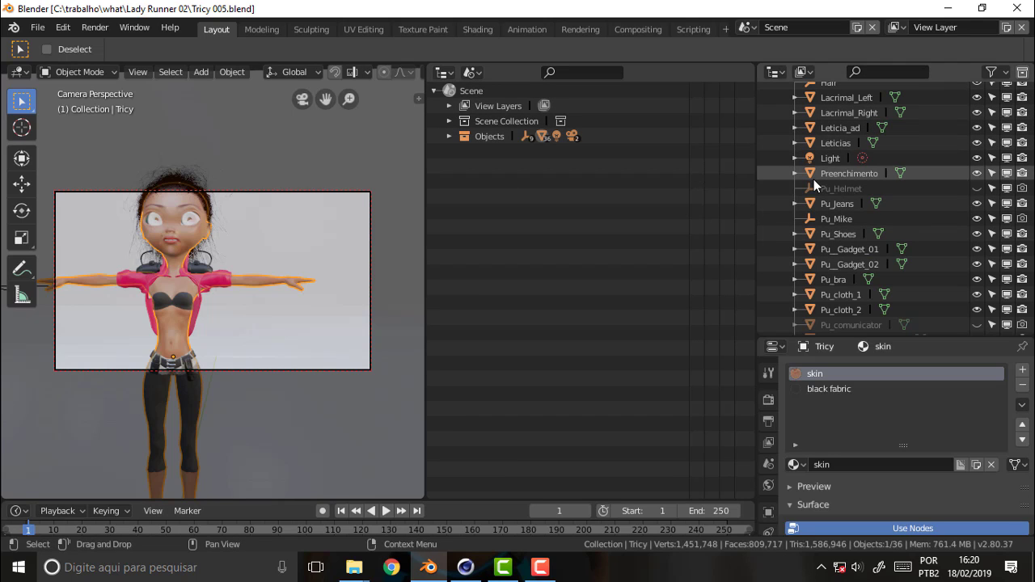
{"action": "left_click", "coordinate": [449, 136]}
{"action": "left_click", "coordinate": [448, 137]}
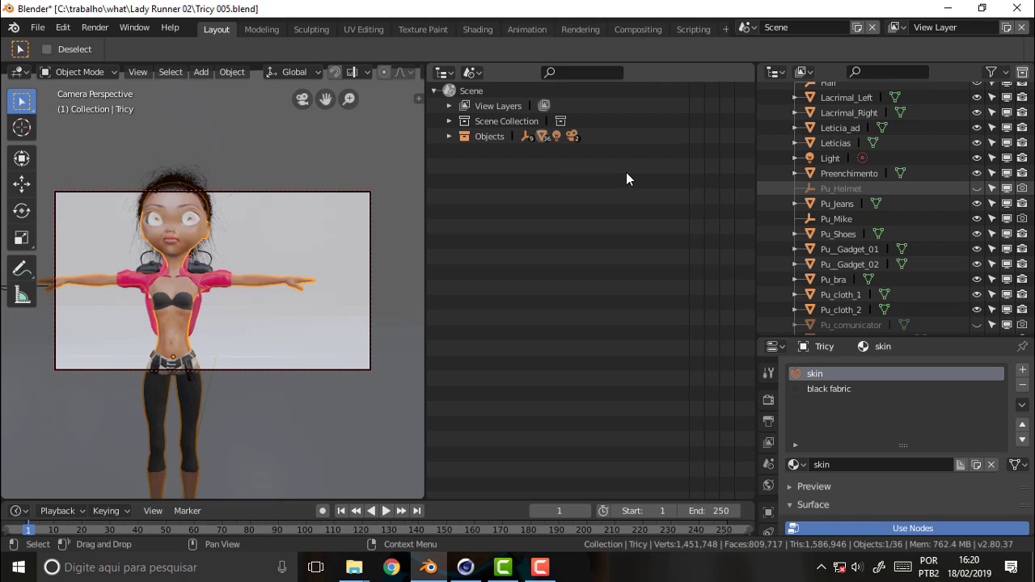
Expand Objects and delete the CINEMA_4D_Editor camera object
{"action": "left_click", "coordinate": [449, 137]}
{"action": "left_click", "coordinate": [514, 153]}
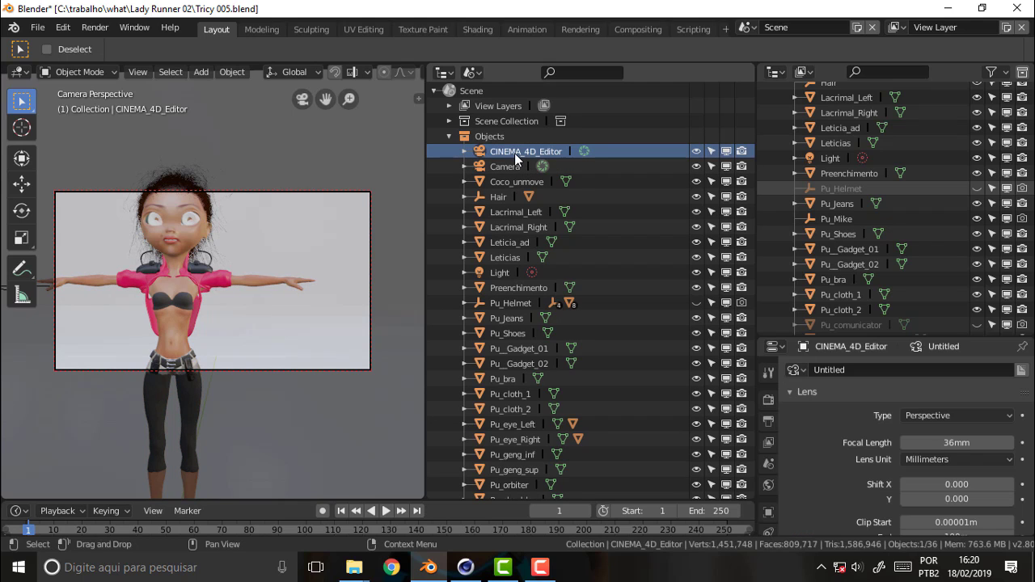
{"action": "right_click", "coordinate": [514, 153]}
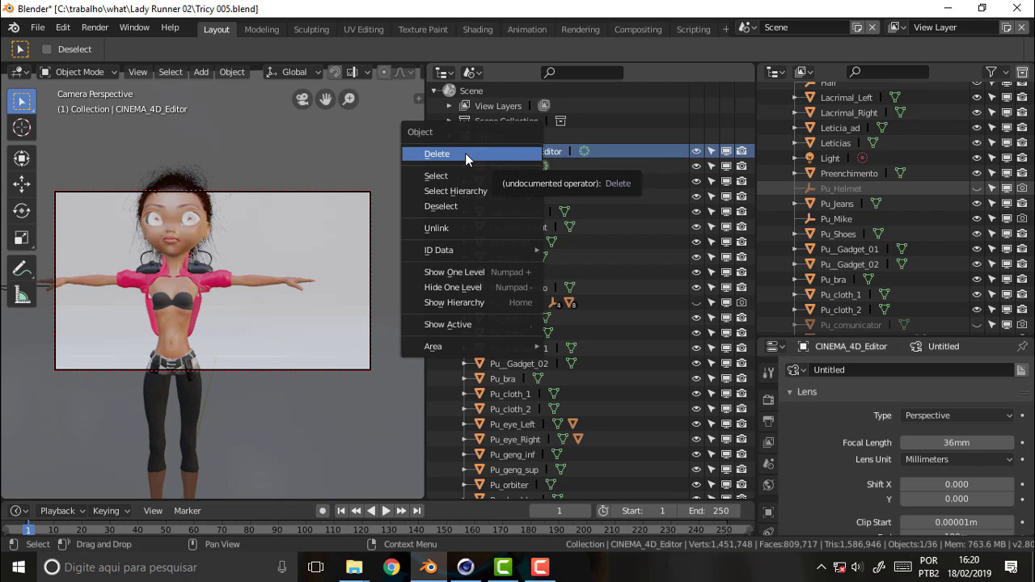
{"action": "left_click", "coordinate": [468, 154]}
Select Camera and Coco_unmove, then cancel renaming Hair so it keeps its name
{"action": "left_click", "coordinate": [506, 153]}
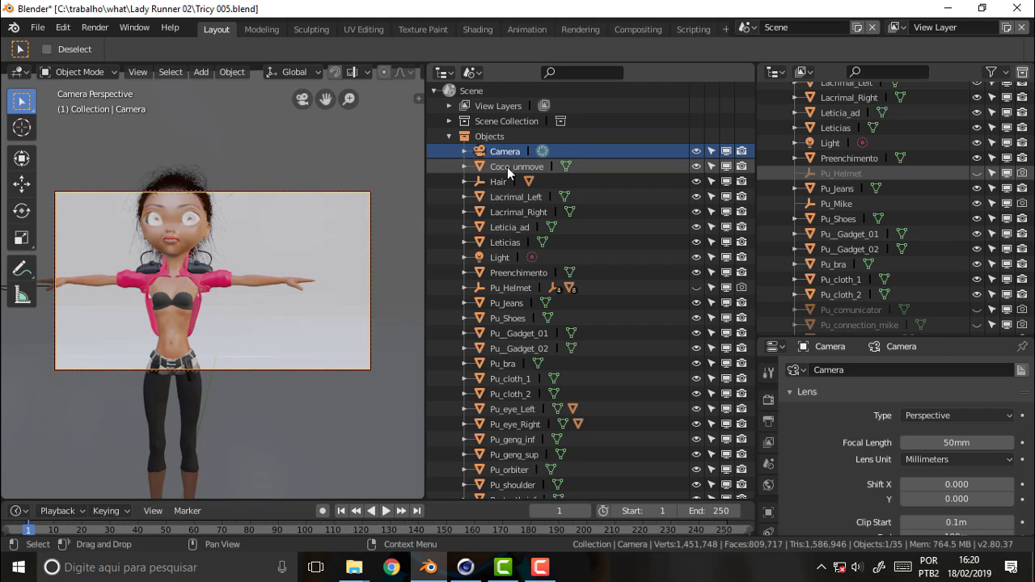
{"action": "left_click", "coordinate": [507, 167]}
{"action": "double_click", "coordinate": [510, 182]}
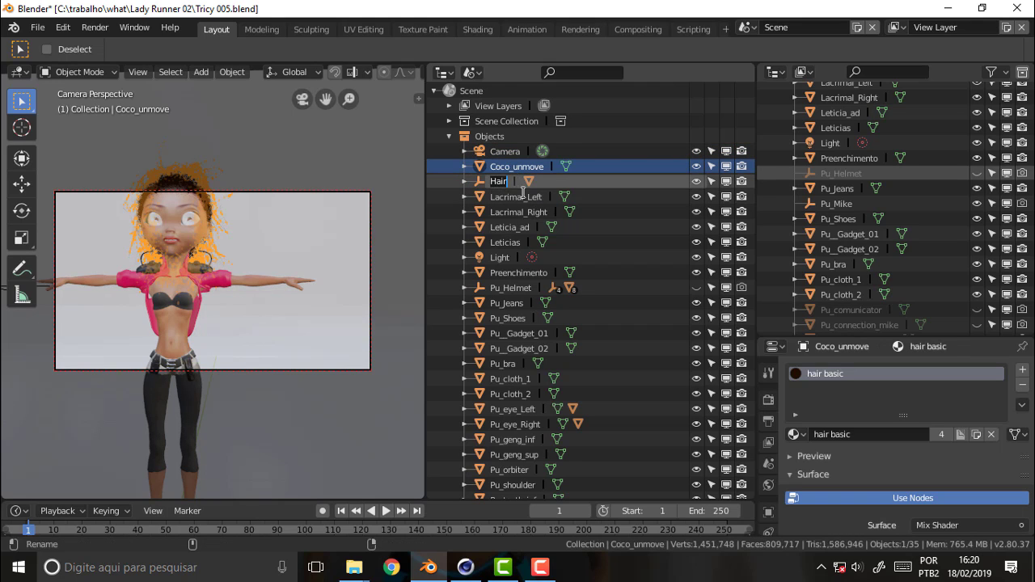
{"action": "key", "text": "Escape"}
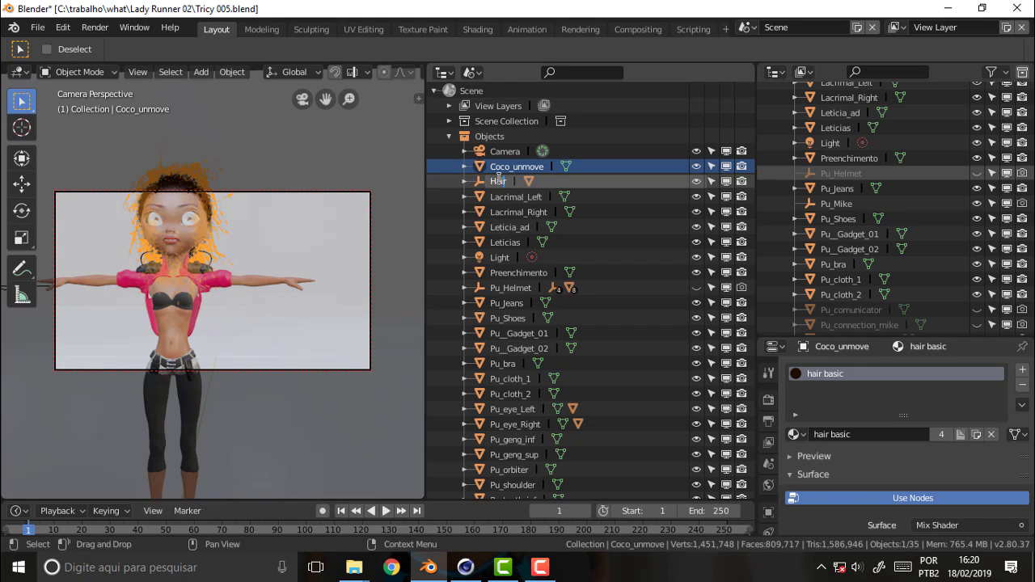
{"action": "double_click", "coordinate": [515, 186]}
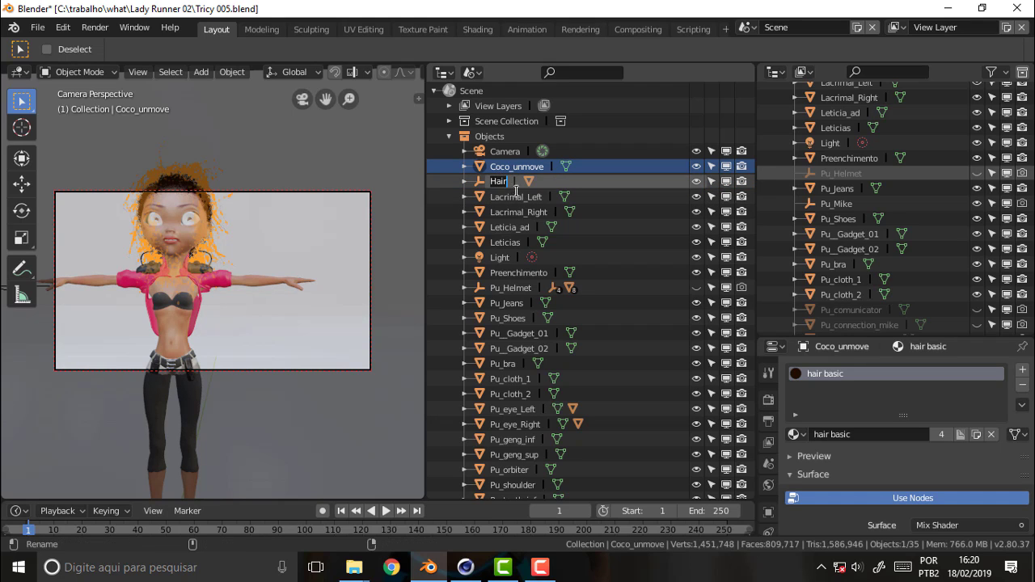
{"action": "key", "text": "Escape"}
{"action": "double_click", "coordinate": [505, 182]}
{"action": "key", "text": "Escape"}
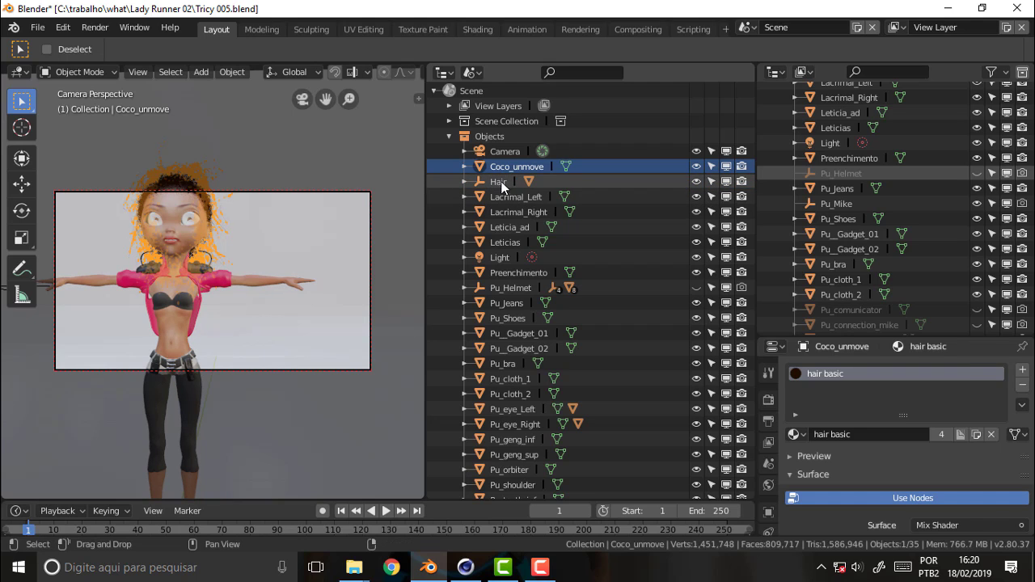
Select Hair, both Lacrimals, the Leticia objects, Preenchimento and the Pu_ clothing, gadget and eye parts
{"action": "left_click", "coordinate": [502, 183], "text": "shift"}
{"action": "left_click", "coordinate": [516, 197], "text": "shift"}
{"action": "left_click", "coordinate": [516, 212], "text": "shift"}
{"action": "left_click", "coordinate": [511, 227], "text": "shift"}
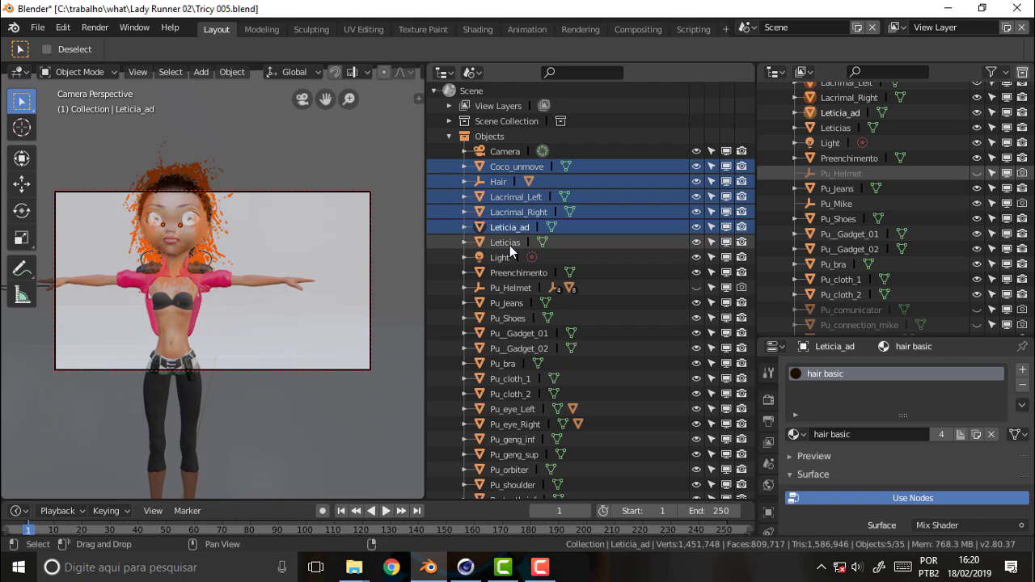
{"action": "left_click", "coordinate": [509, 243], "text": "shift"}
{"action": "left_click", "coordinate": [519, 272], "text": "shift"}
{"action": "left_click", "coordinate": [514, 288], "text": "shift"}
{"action": "left_click", "coordinate": [509, 303], "text": "shift"}
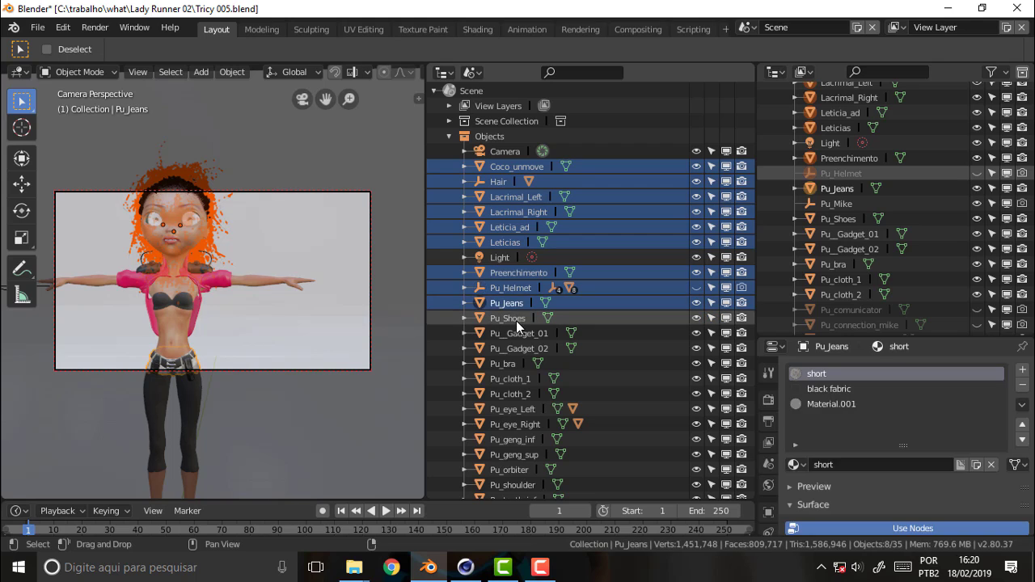
{"action": "left_click", "coordinate": [516, 321], "text": "shift"}
{"action": "left_click", "coordinate": [524, 335], "text": "shift"}
{"action": "left_click", "coordinate": [525, 350], "text": "shift"}
{"action": "left_click", "coordinate": [508, 364], "text": "shift"}
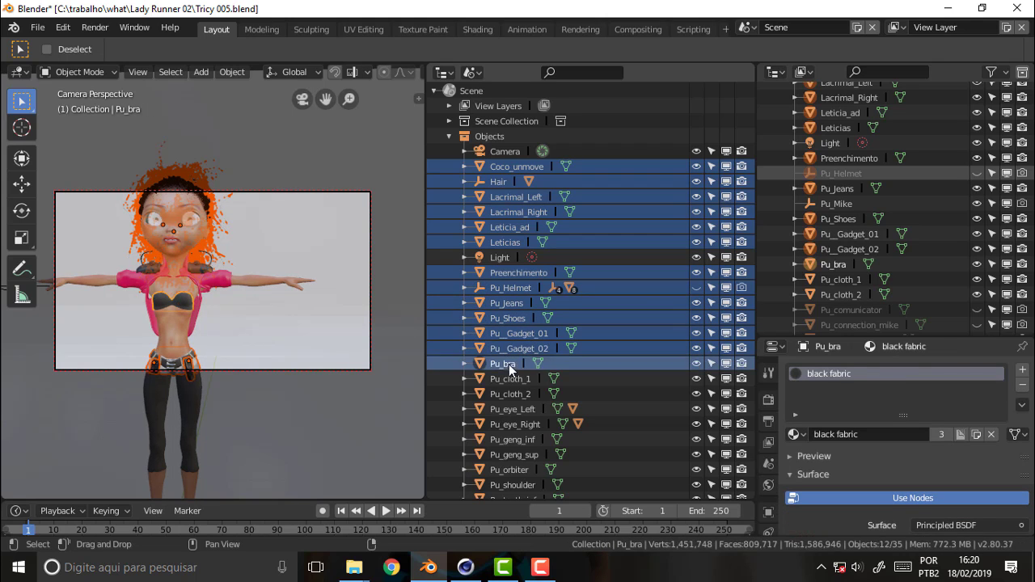
{"action": "left_click", "coordinate": [514, 379], "text": "shift"}
{"action": "left_click", "coordinate": [517, 395], "text": "shift"}
{"action": "left_click", "coordinate": [518, 408], "text": "shift"}
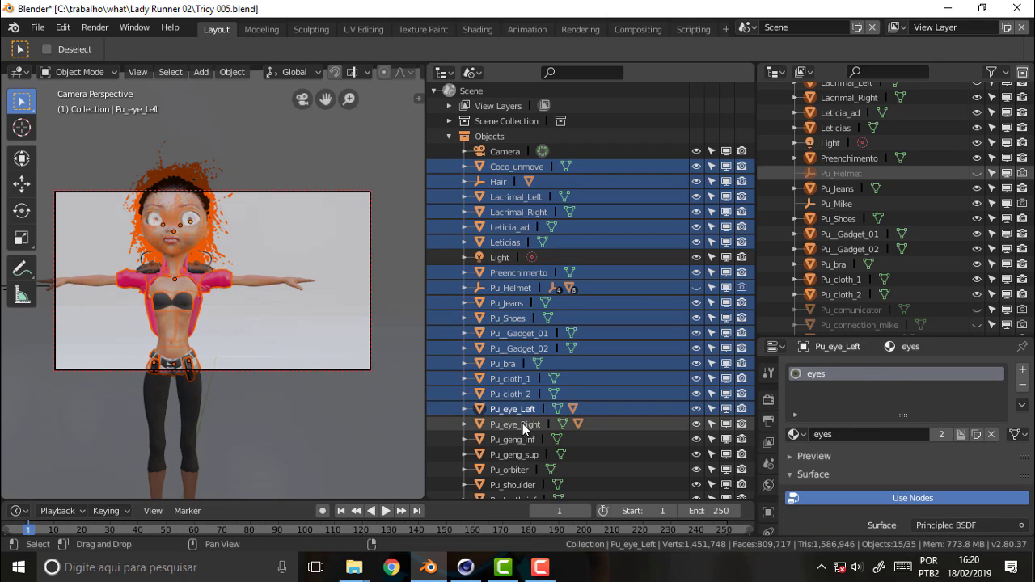
{"action": "left_click", "coordinate": [522, 423], "text": "shift"}
{"action": "left_click", "coordinate": [517, 437], "text": "shift"}
Add Pu_geng_sup through Pu_tongue, the three Subdivision_Surface .001 objects and Tricy to the selection
{"action": "scroll", "coordinate": [753, 254], "scroll_direction": "down", "scroll_amount": 1}
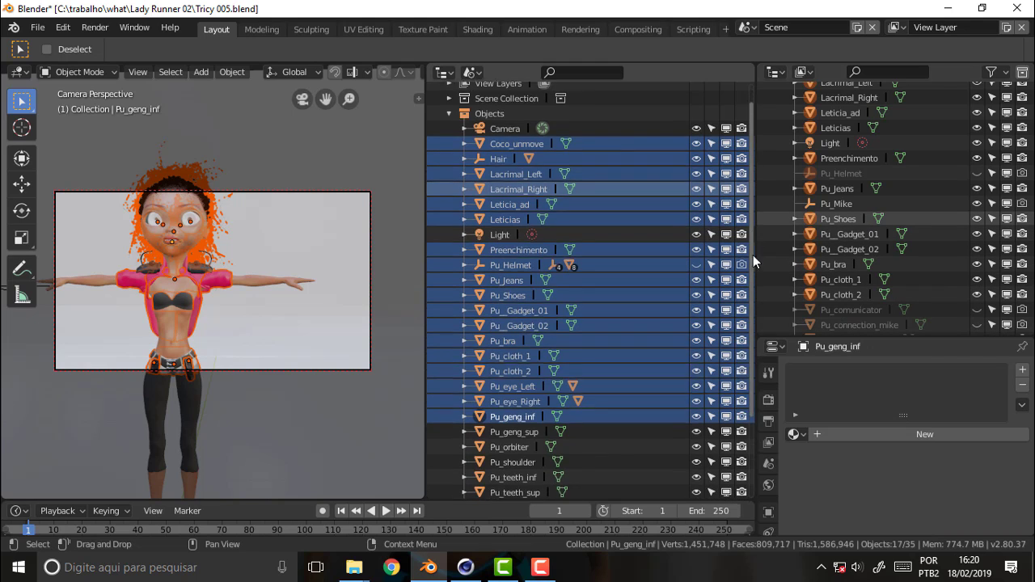
{"action": "scroll", "coordinate": [753, 255], "scroll_direction": "down", "scroll_amount": 5}
{"action": "left_click", "coordinate": [516, 323], "text": "shift"}
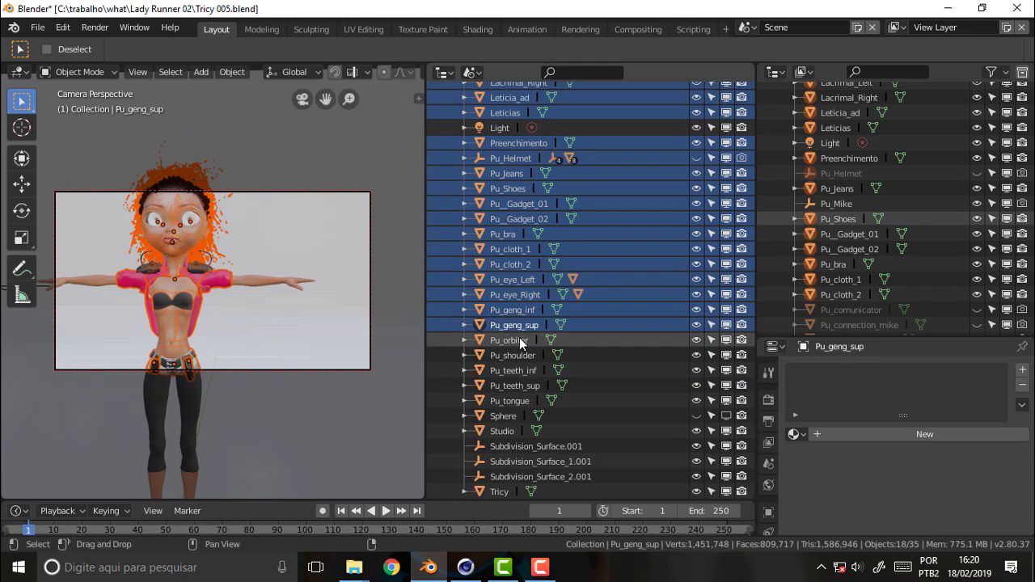
{"action": "left_click", "coordinate": [522, 341], "text": "shift"}
{"action": "left_click", "coordinate": [520, 356], "text": "shift"}
{"action": "left_click", "coordinate": [522, 371], "text": "shift"}
{"action": "left_click", "coordinate": [520, 386], "text": "shift"}
{"action": "left_click", "coordinate": [517, 400], "text": "shift"}
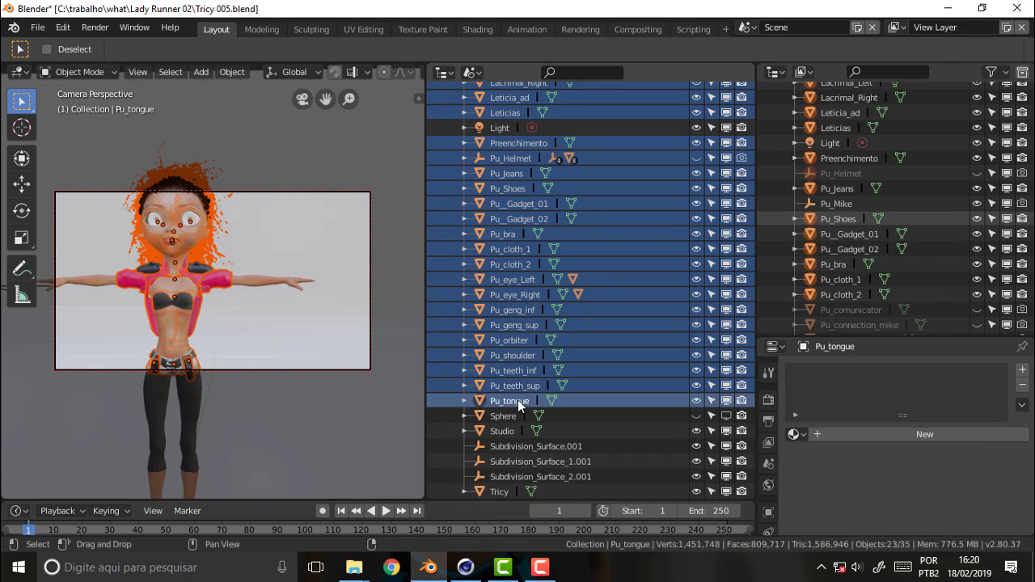
{"action": "left_click", "coordinate": [566, 445], "text": "shift"}
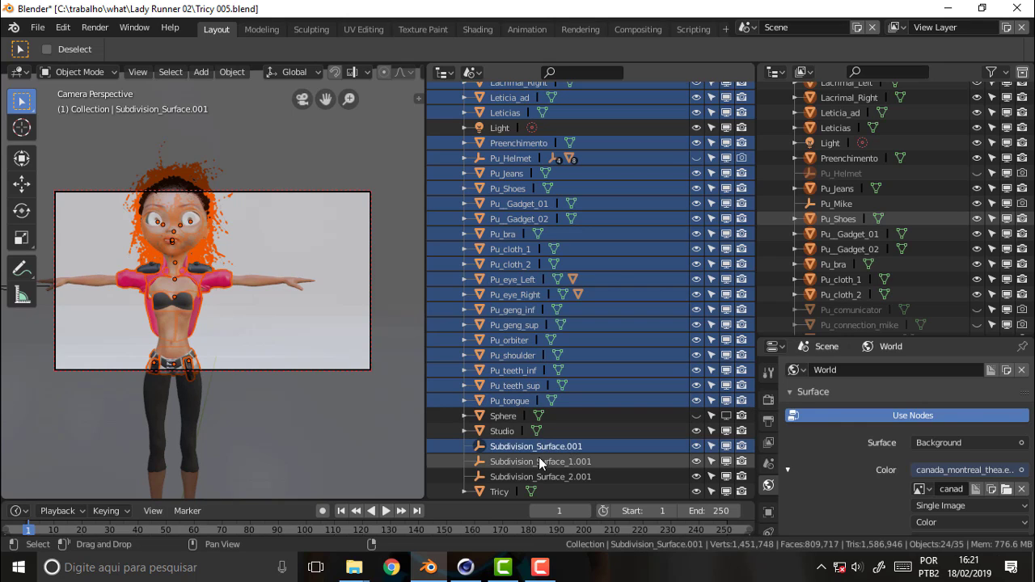
{"action": "left_click", "coordinate": [541, 462], "text": "shift"}
{"action": "left_click", "coordinate": [540, 476], "text": "shift"}
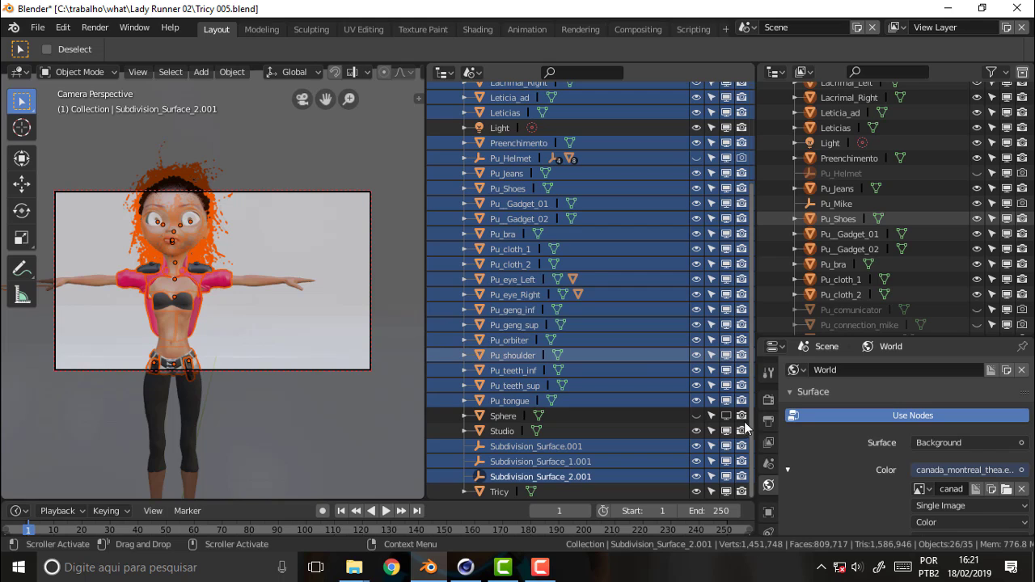
{"action": "left_click", "coordinate": [505, 489], "text": "shift"}
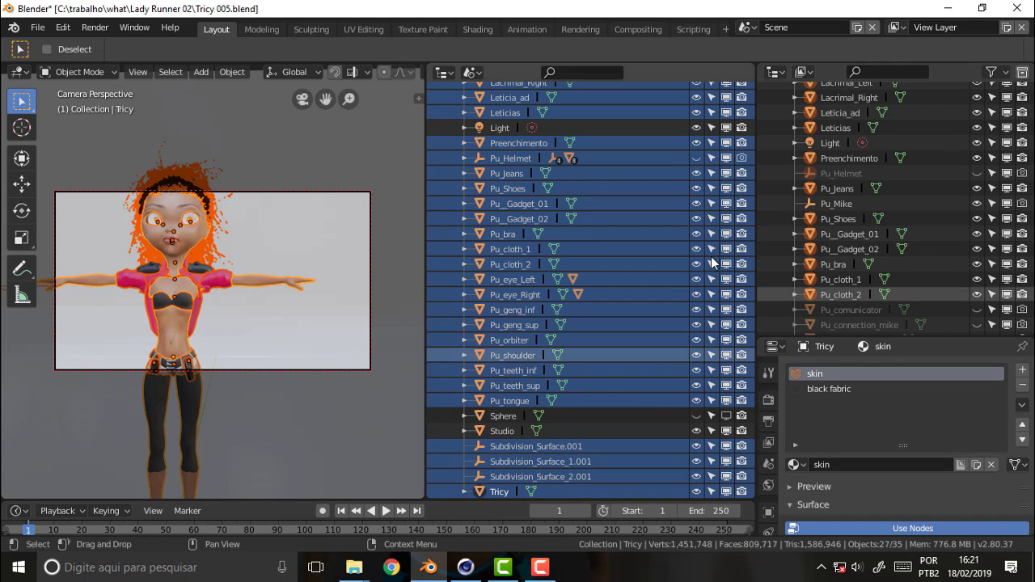
{"action": "left_click_drag", "start_coordinate": [1033, 173], "coordinate": [1033, 199]}
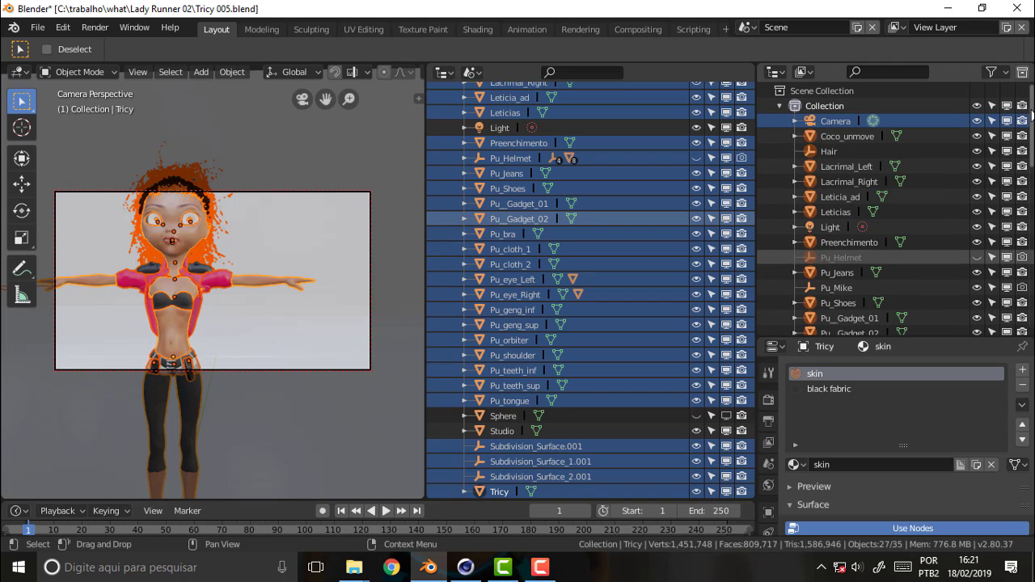
{"action": "scroll", "coordinate": [1020, 161], "scroll_direction": "up", "scroll_amount": 2}
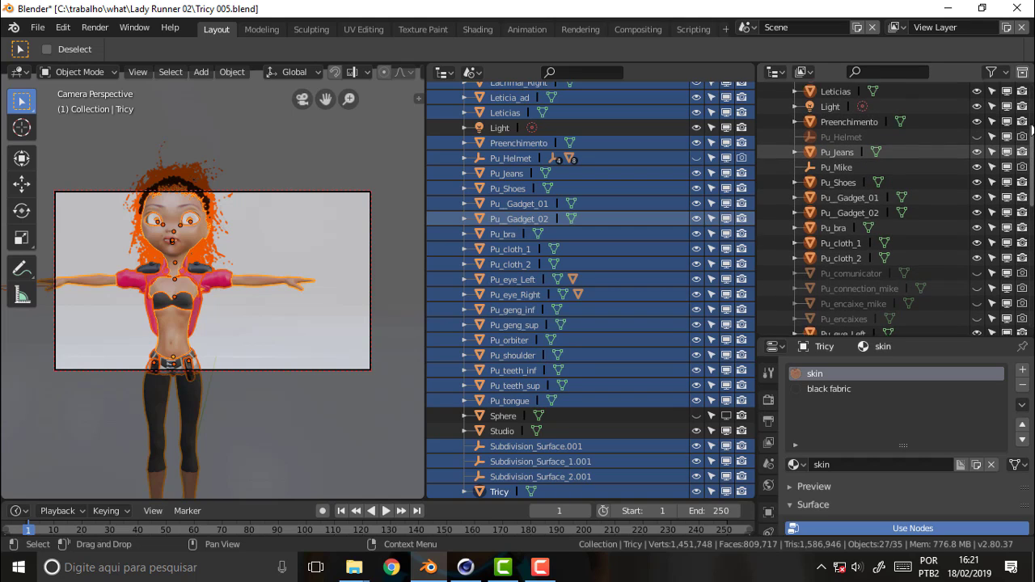
{"action": "scroll", "coordinate": [1028, 108], "scroll_direction": "up", "scroll_amount": 5}
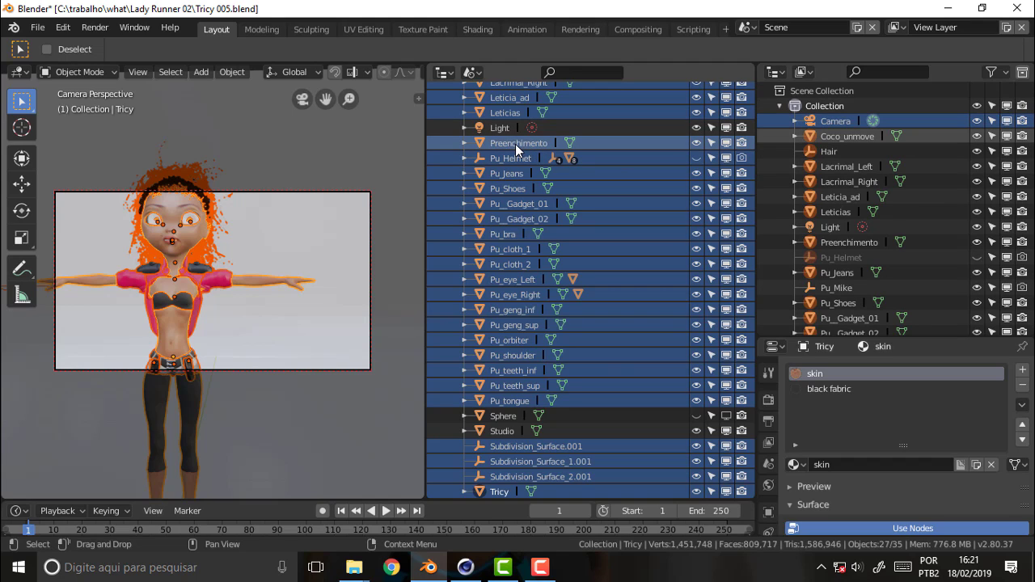
Move the selected objects into a new collection named 'Coll Tricy'
{"action": "key", "text": "m"}
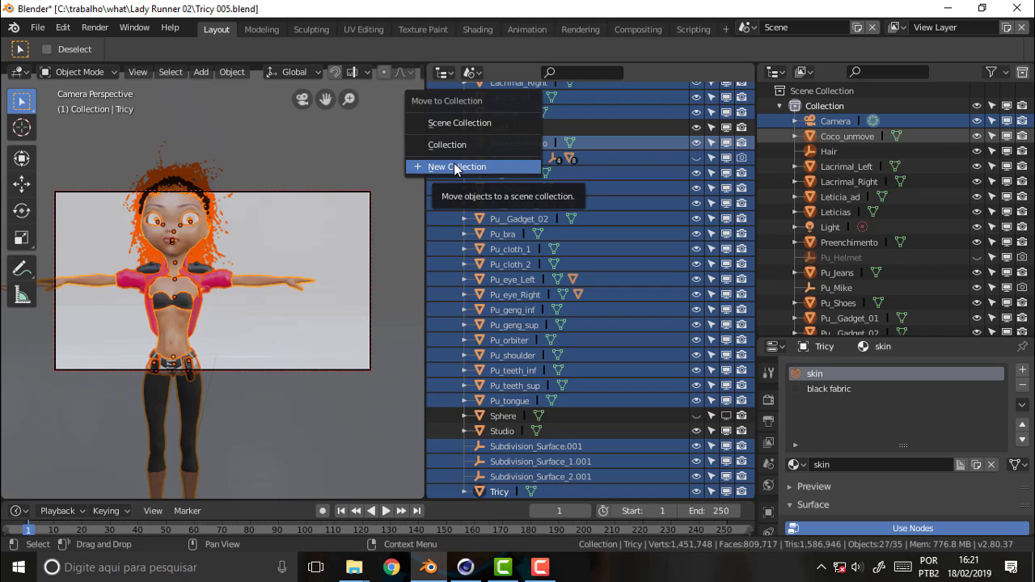
{"action": "left_click", "coordinate": [456, 167]}
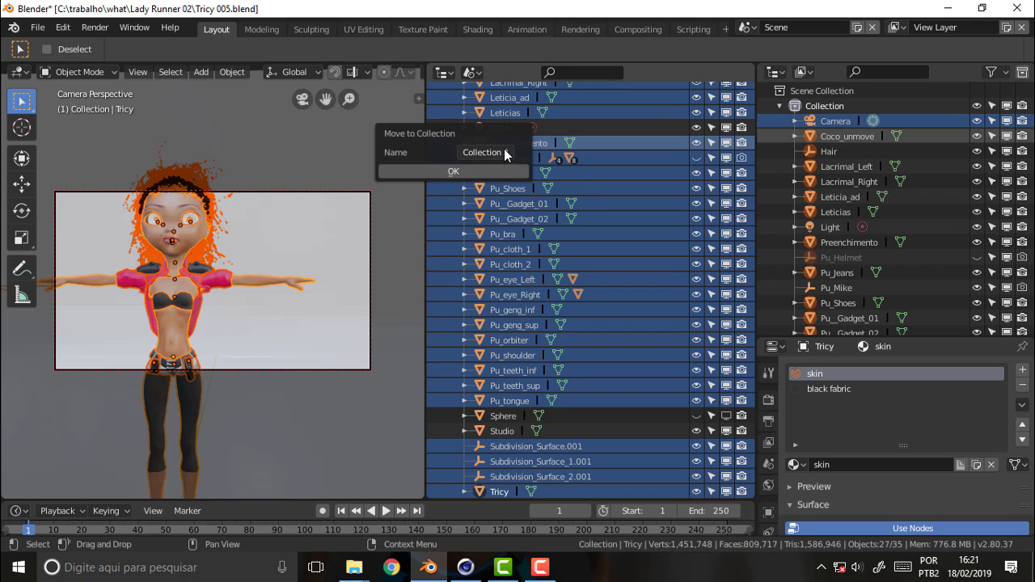
{"action": "left_click", "coordinate": [505, 152]}
{"action": "left_click", "coordinate": [484, 152]}
{"action": "key", "text": "Delete"}
{"action": "key", "text": "Delete"}
{"action": "key", "text": "Delete"}
{"action": "type", "text": "Tr"}
{"action": "left_click", "coordinate": [453, 171]}
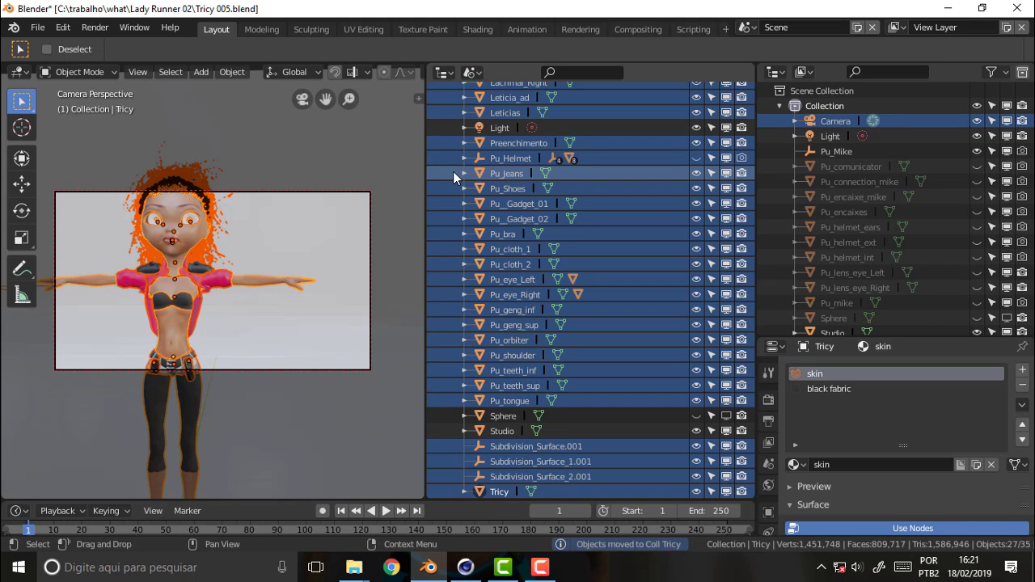
{"action": "mouse_move", "coordinate": [1032, 153]}
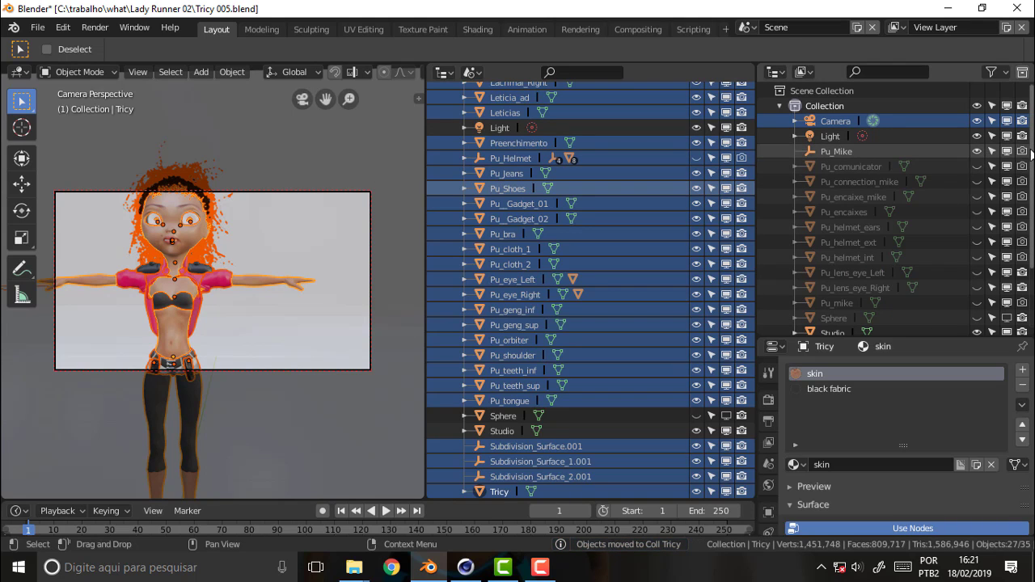
Select Pu_Mike, Pu_comunicator, the mike connectors, the helmet parts, both eye lenses and Sphere
{"action": "scroll", "coordinate": [1031, 154], "scroll_direction": "down", "scroll_amount": 4}
{"action": "scroll", "coordinate": [889, 202], "scroll_direction": "up", "scroll_amount": 5}
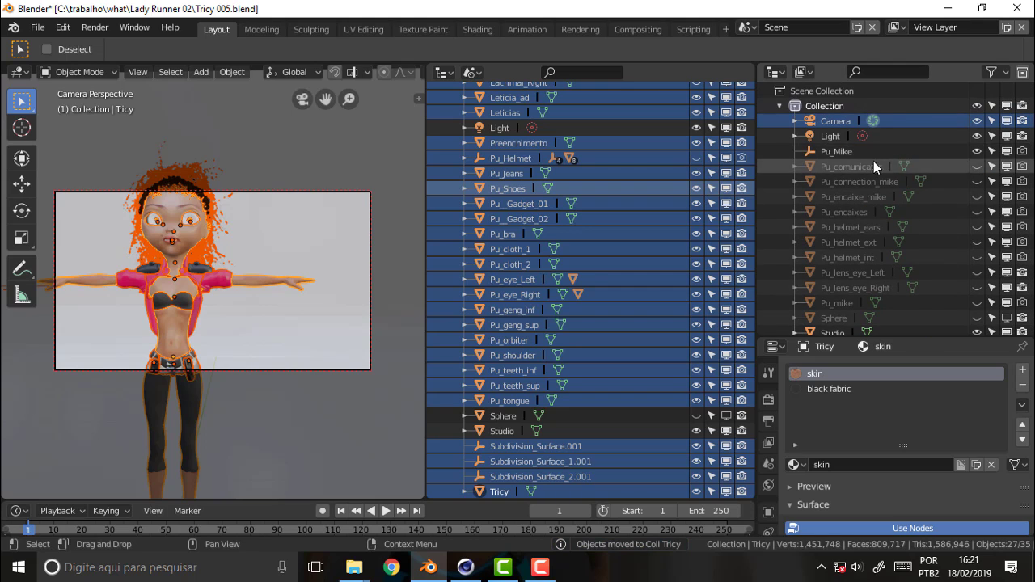
{"action": "left_click", "coordinate": [839, 151]}
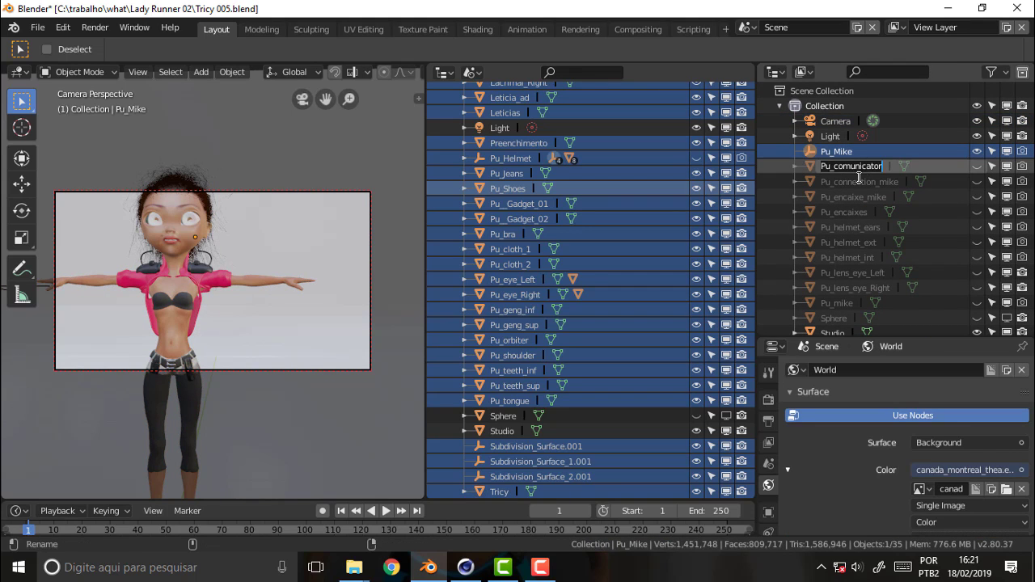
{"action": "double_click", "coordinate": [850, 166]}
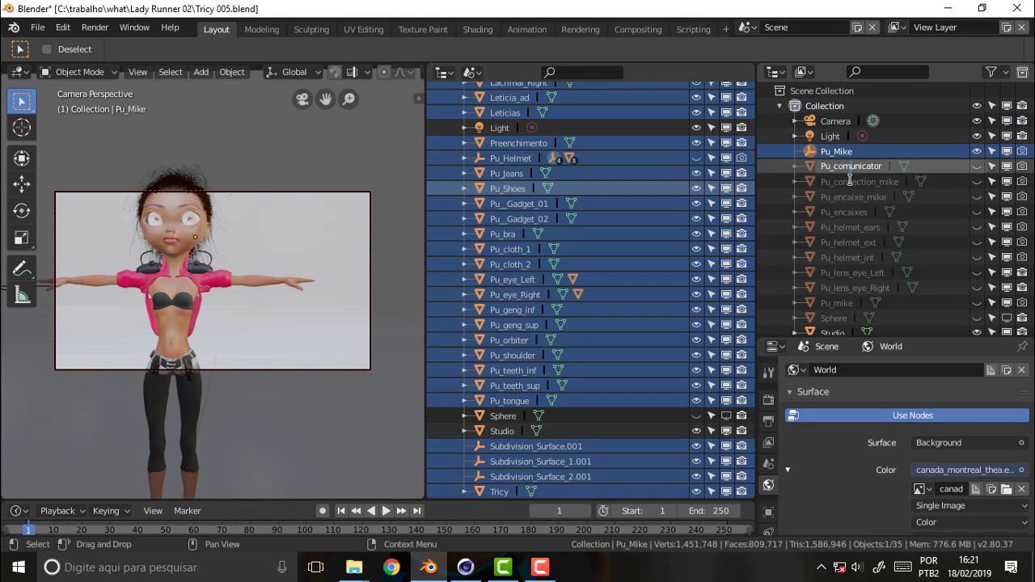
{"action": "left_click", "coordinate": [852, 190]}
{"action": "double_click", "coordinate": [851, 183]}
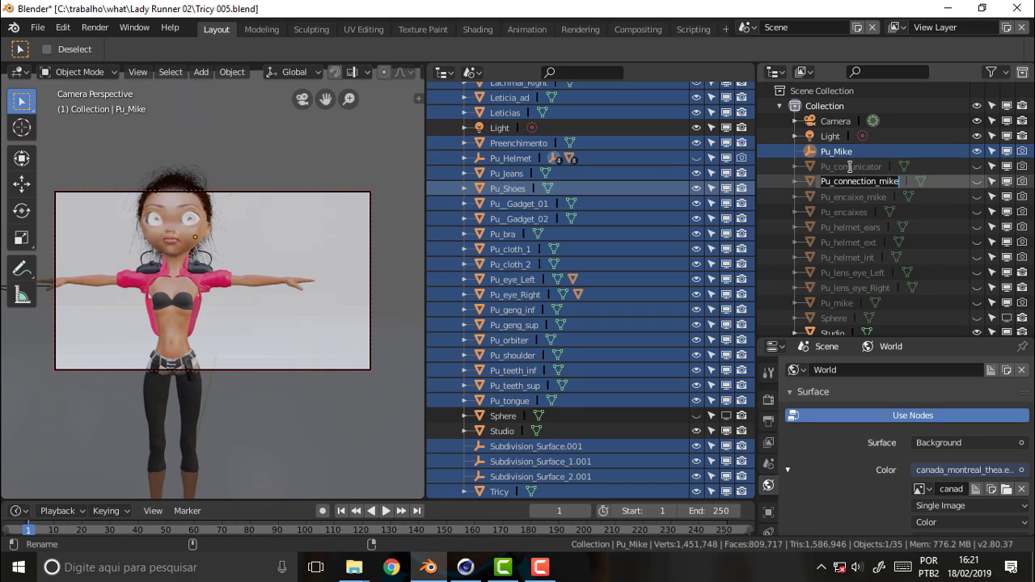
{"action": "left_click", "coordinate": [850, 166]}
{"action": "left_click", "coordinate": [852, 183], "text": "ctrl"}
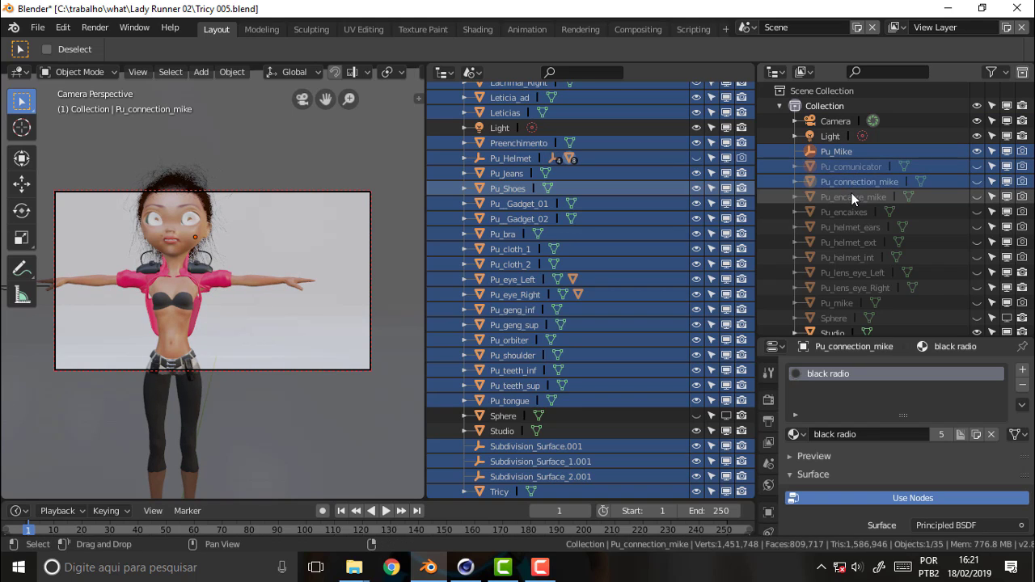
{"action": "left_click", "coordinate": [852, 197], "text": "ctrl"}
{"action": "left_click", "coordinate": [851, 212], "text": "ctrl"}
{"action": "left_click", "coordinate": [854, 227], "text": "ctrl"}
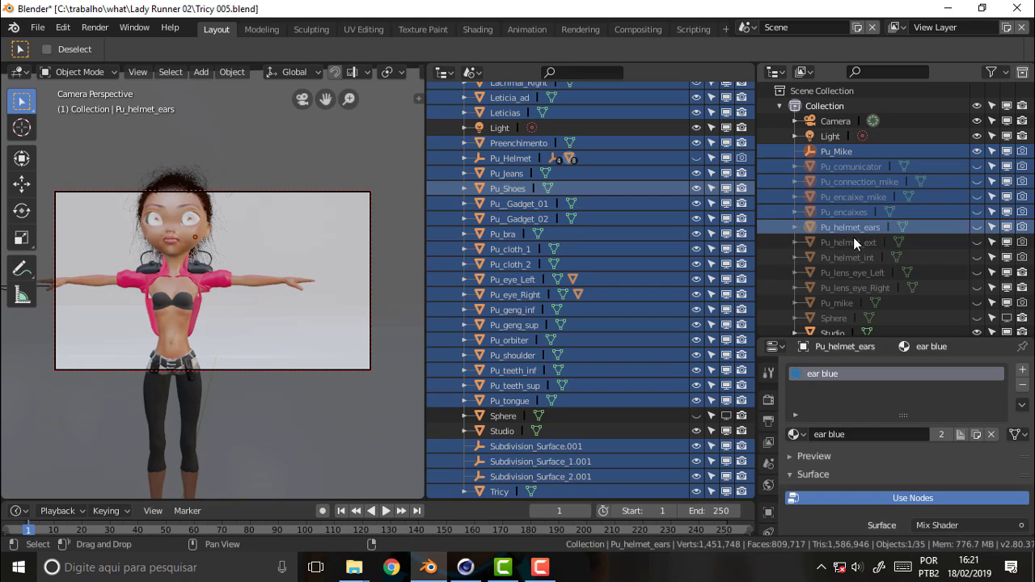
{"action": "left_click", "coordinate": [853, 241], "text": "ctrl"}
{"action": "left_click", "coordinate": [853, 257], "text": "ctrl"}
{"action": "left_click", "coordinate": [854, 273], "text": "ctrl"}
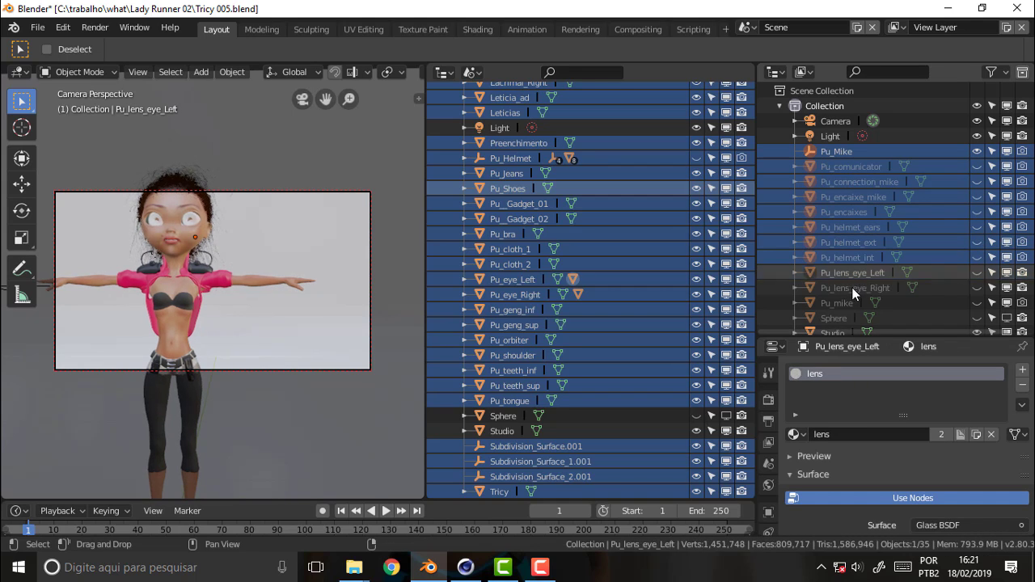
{"action": "left_click", "coordinate": [844, 298], "text": "ctrl"}
{"action": "left_click", "coordinate": [840, 315], "text": "ctrl"}
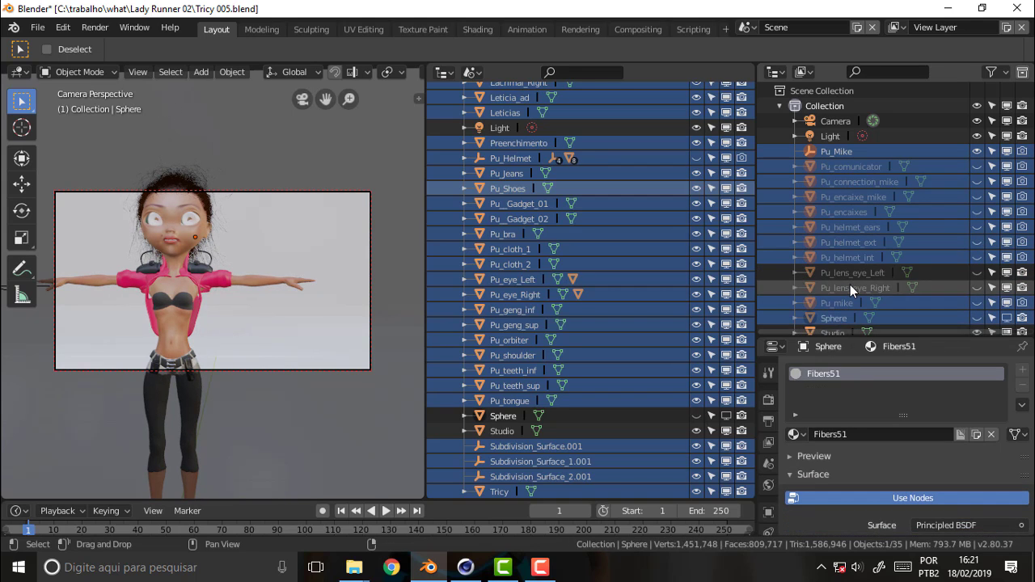
{"action": "left_click", "coordinate": [849, 287], "text": "ctrl"}
{"action": "left_click", "coordinate": [848, 273], "text": "ctrl"}
Add Subdivision_Surface, _1, _2 and _hair_dummy_ignore_, then move everything into Coll Tricy
{"action": "scroll", "coordinate": [930, 259], "scroll_direction": "down", "scroll_amount": 2}
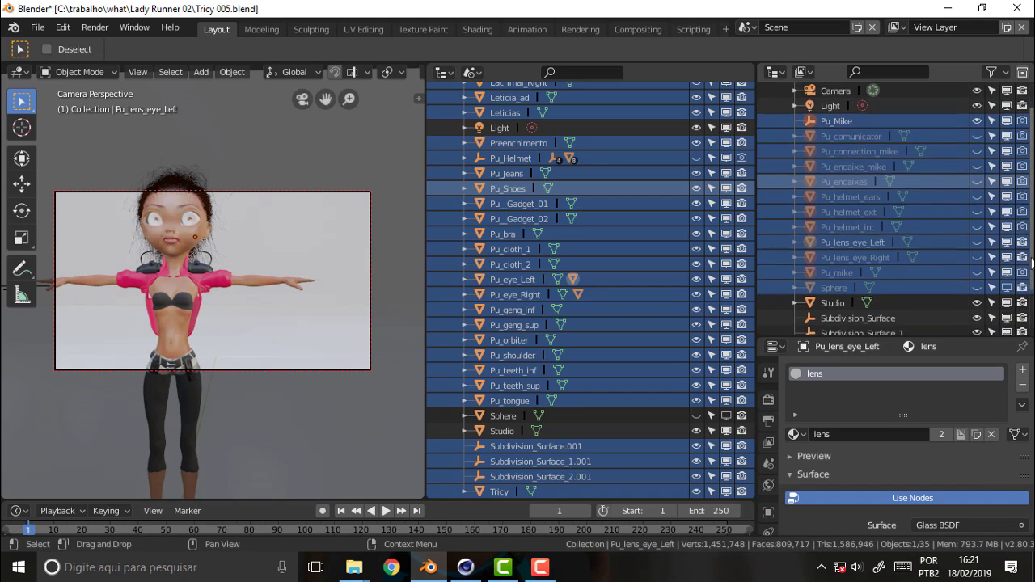
{"action": "scroll", "coordinate": [1027, 267], "scroll_direction": "down", "scroll_amount": 3}
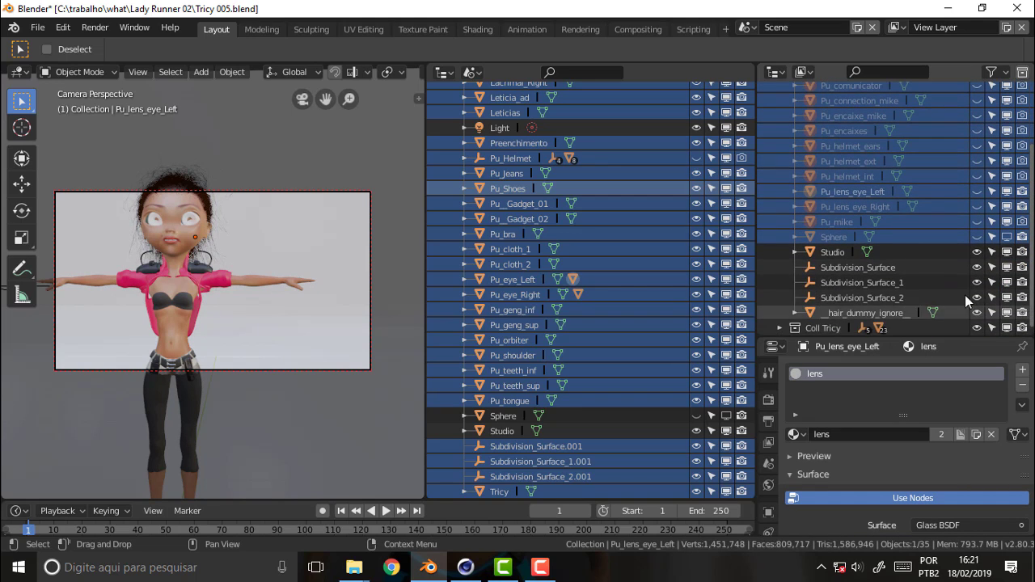
{"action": "left_click", "coordinate": [859, 265], "text": "ctrl"}
{"action": "left_click", "coordinate": [856, 281], "text": "ctrl"}
{"action": "left_click", "coordinate": [854, 296], "text": "ctrl"}
{"action": "left_click", "coordinate": [862, 314], "text": "ctrl"}
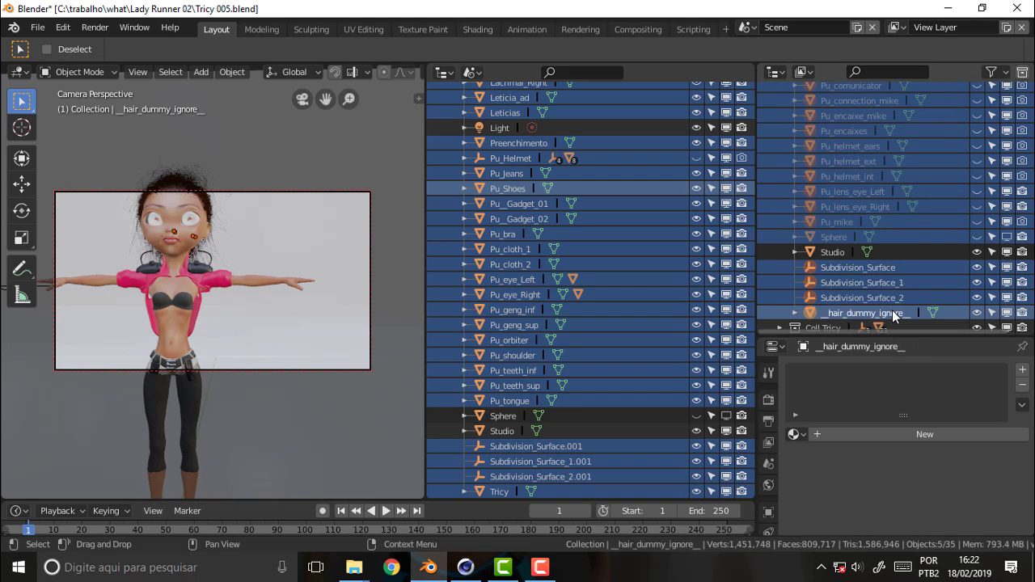
{"action": "key", "text": "m"}
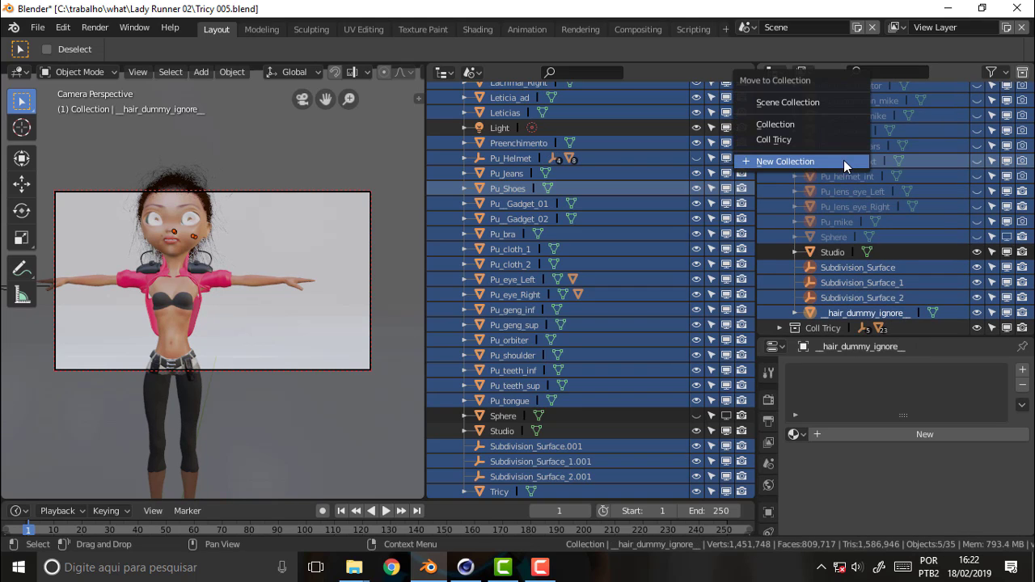
{"action": "left_click", "coordinate": [811, 137]}
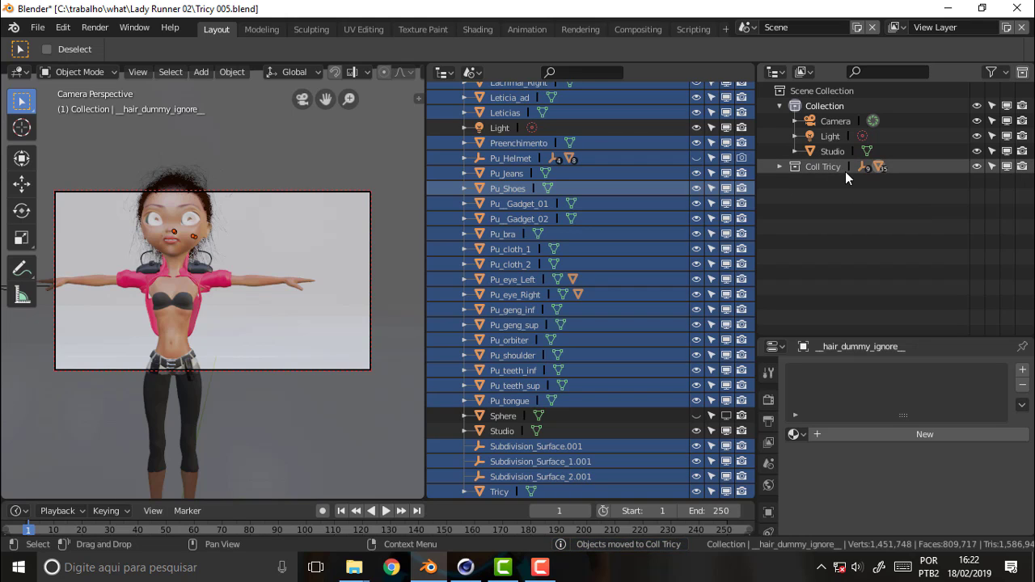
{"action": "left_click", "coordinate": [781, 166]}
{"action": "left_click", "coordinate": [780, 165]}
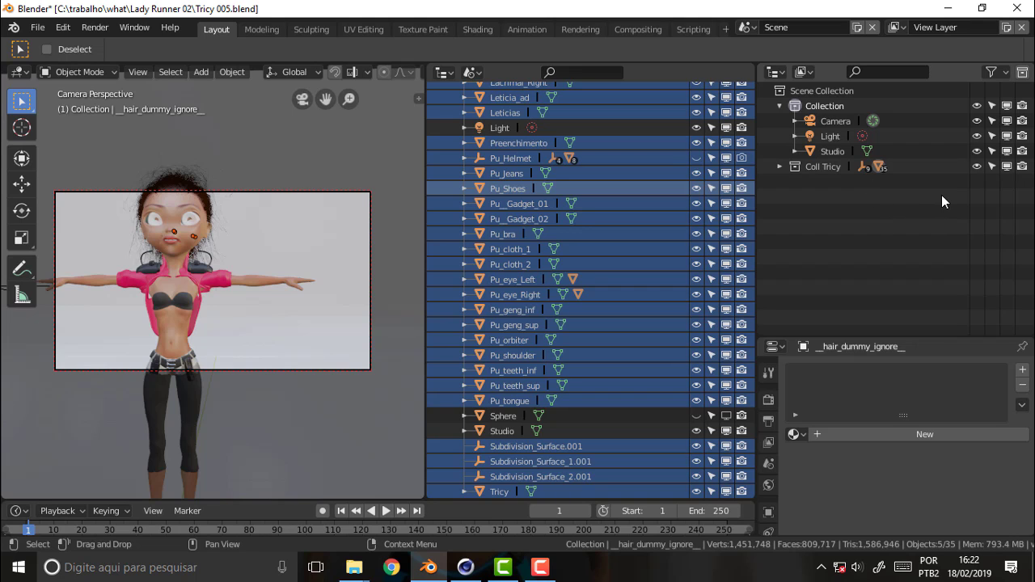
Toggle Coll Tricy's visibility off and on, leaving it shown so Tricy wears her helmet
{"action": "left_click", "coordinate": [976, 167]}
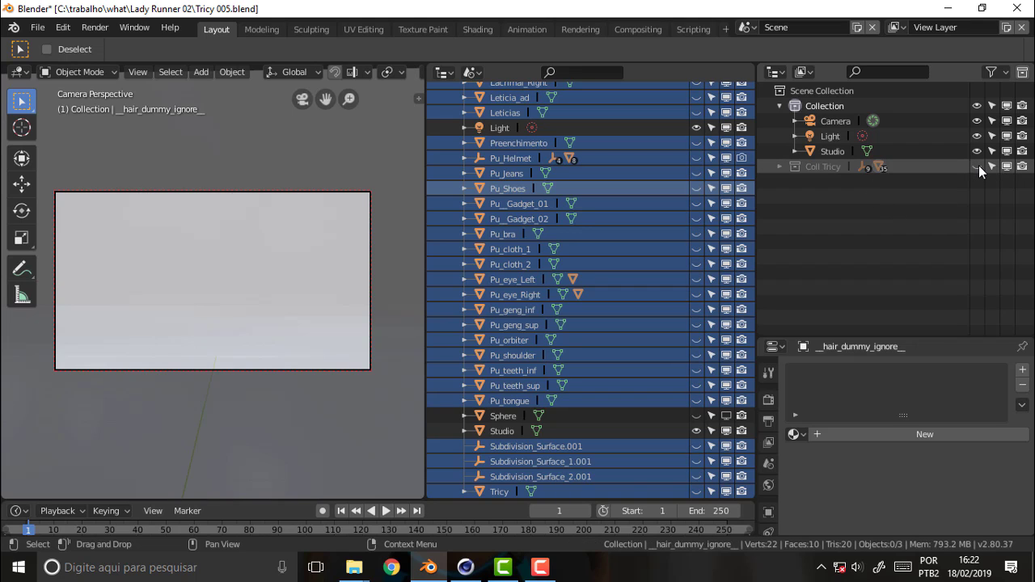
{"action": "left_click", "coordinate": [979, 165]}
{"action": "left_click", "coordinate": [979, 165]}
{"action": "left_click", "coordinate": [979, 165]}
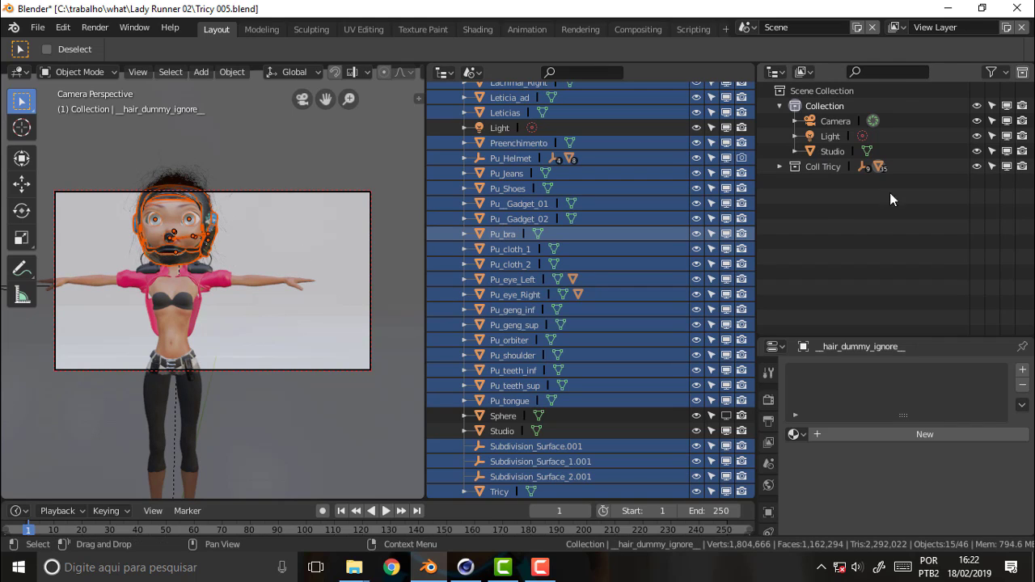
Expand Coll Tricy and browse its objects, from Coco_unmove and Hair to Pu_Mike
{"action": "left_click", "coordinate": [780, 166]}
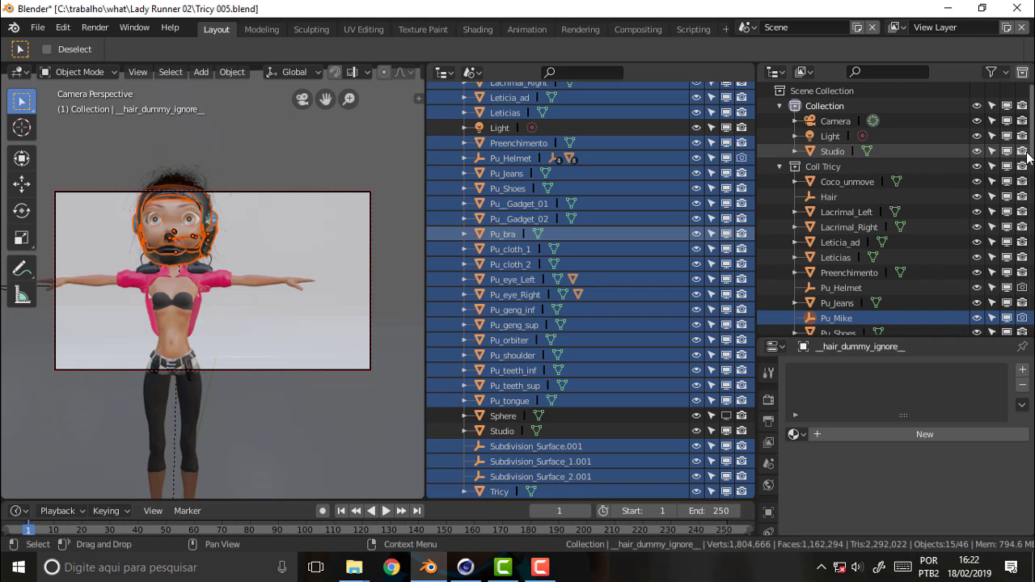
{"action": "scroll", "coordinate": [889, 210], "scroll_direction": "down", "scroll_amount": 5}
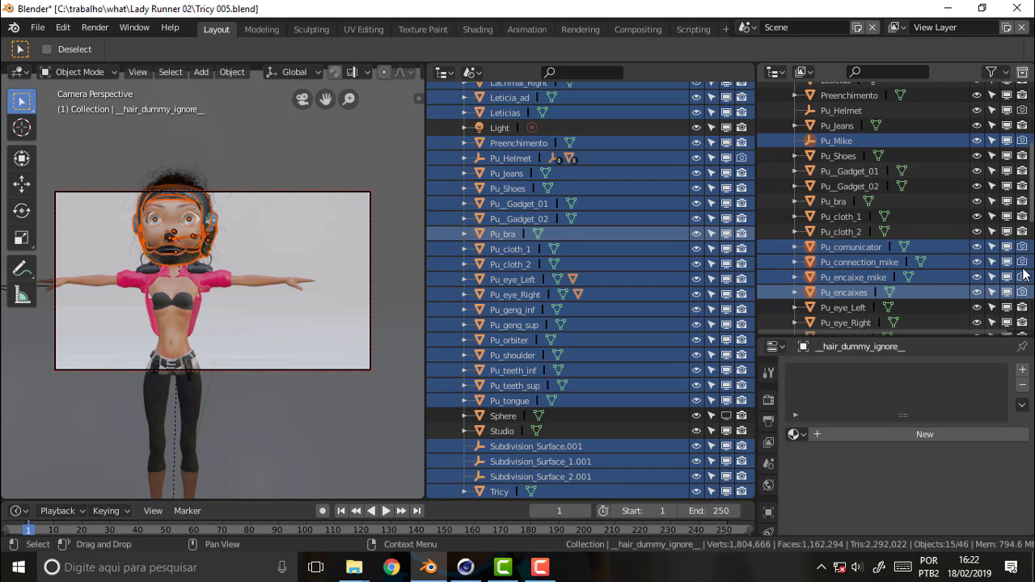
{"action": "scroll", "coordinate": [1033, 159], "scroll_direction": "up", "scroll_amount": 4}
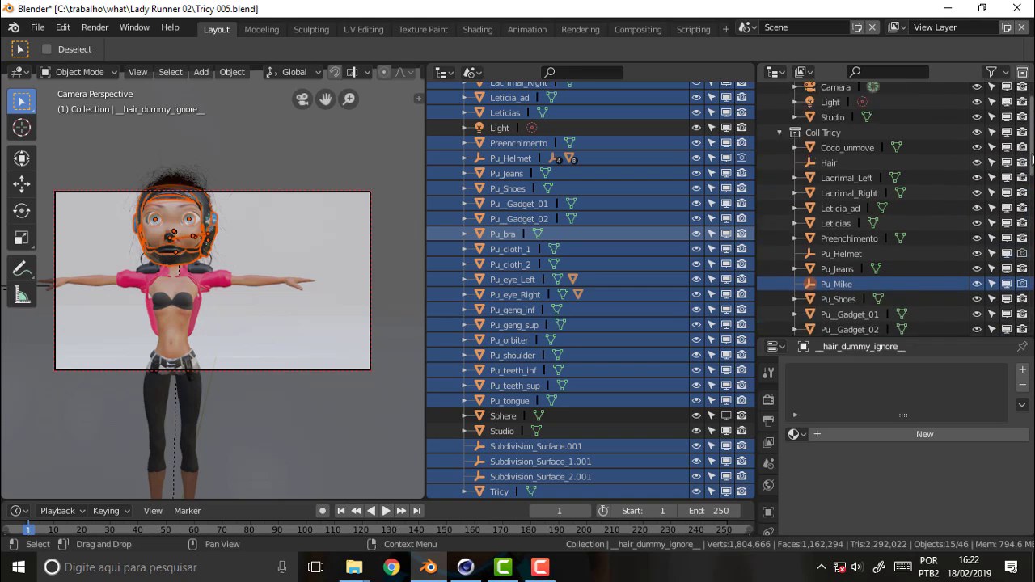
{"action": "scroll", "coordinate": [1033, 159], "scroll_direction": "up", "scroll_amount": 1}
{"action": "scroll", "coordinate": [1033, 159], "scroll_direction": "down", "scroll_amount": 4}
{"action": "scroll", "coordinate": [1033, 159], "scroll_direction": "up", "scroll_amount": 3}
{"action": "scroll", "coordinate": [1032, 159], "scroll_direction": "up", "scroll_amount": 1}
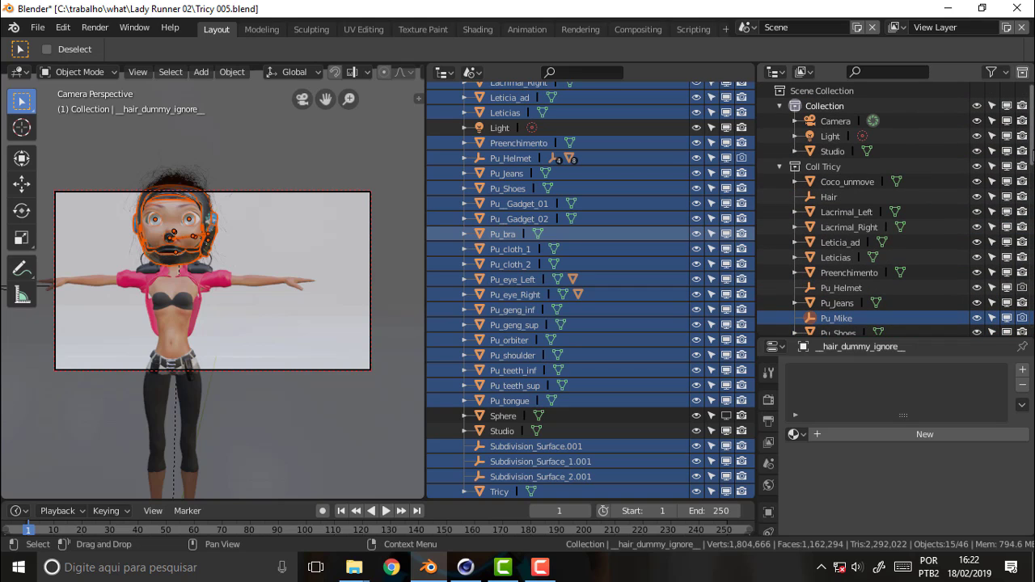
{"action": "scroll", "coordinate": [1033, 159], "scroll_direction": "down", "scroll_amount": 1}
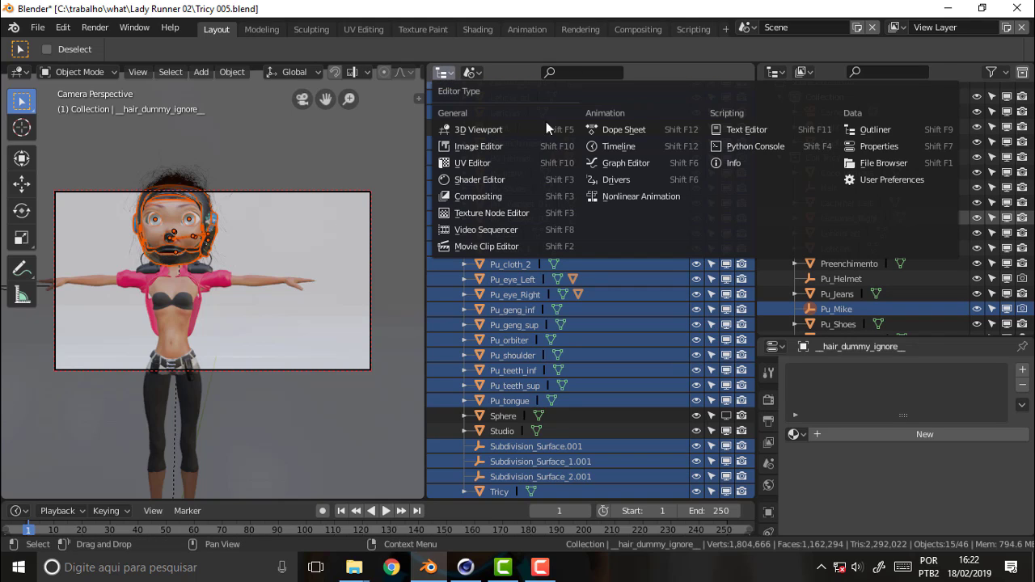
Restore the shader editor, collapse both collections, hide Coll Tricy, and switch to Cinema 4D
{"action": "left_click", "coordinate": [472, 180]}
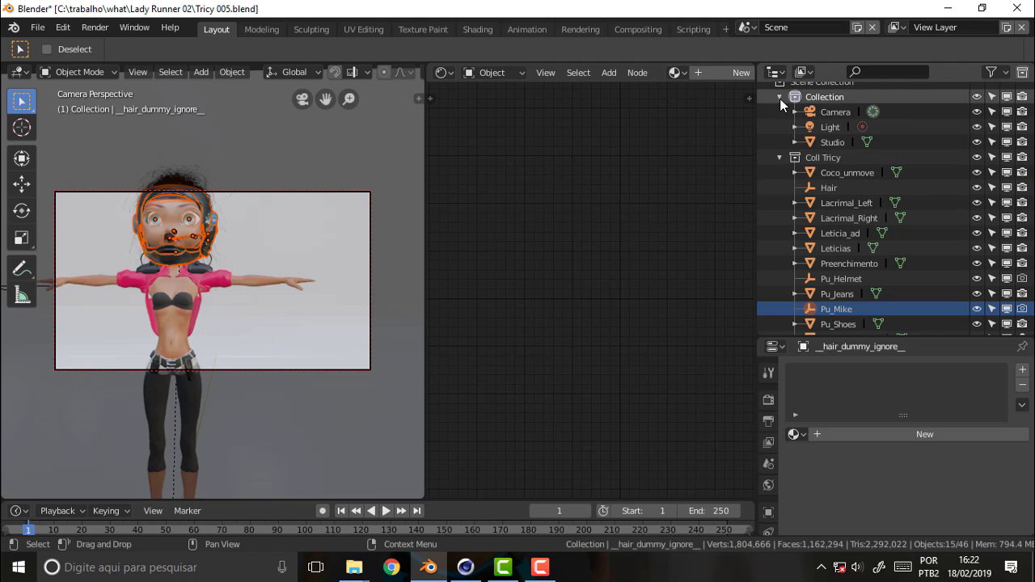
{"action": "left_click", "coordinate": [780, 97]}
{"action": "left_click", "coordinate": [780, 113]}
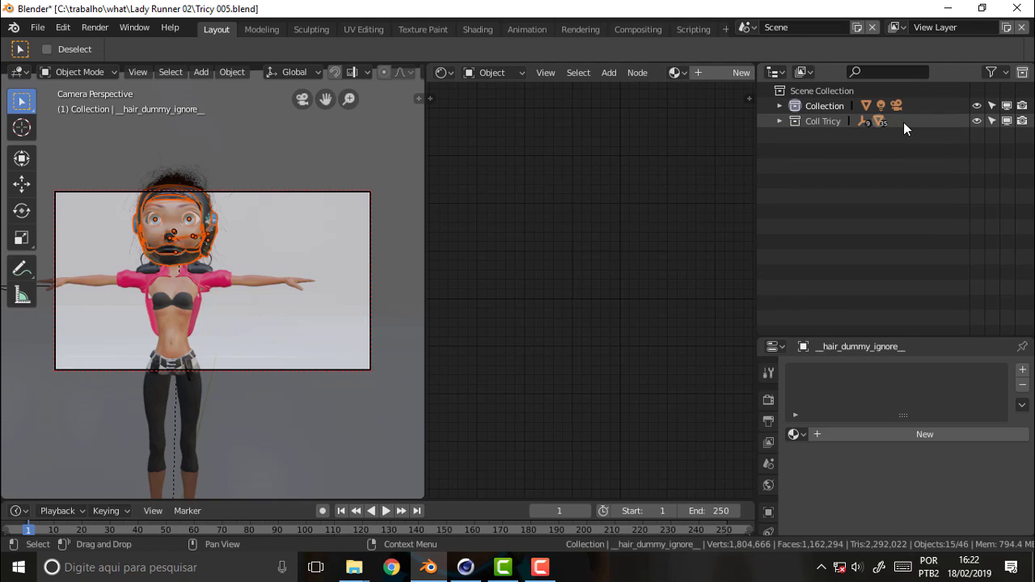
{"action": "left_click", "coordinate": [976, 122]}
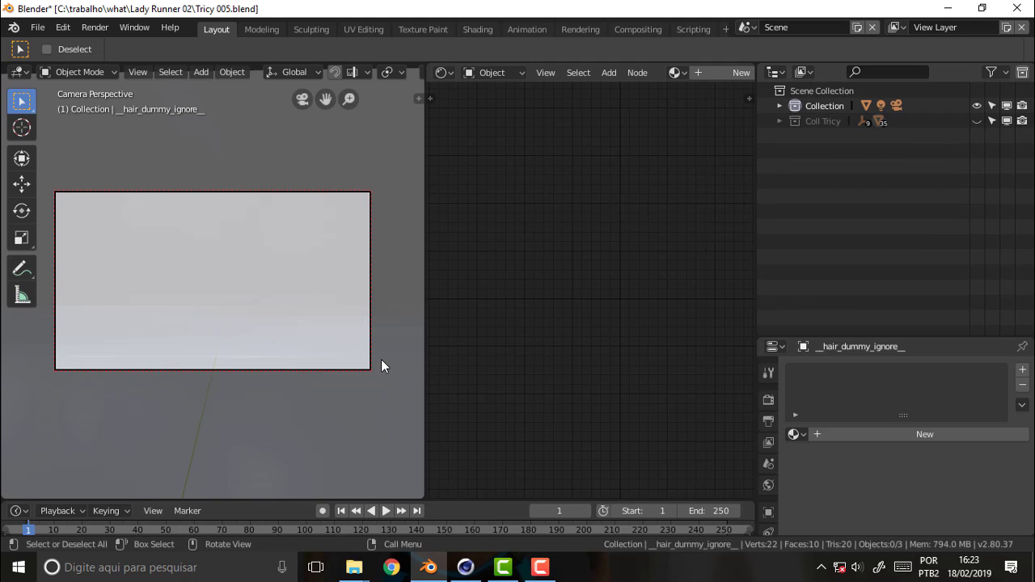
{"action": "left_click", "coordinate": [465, 567]}
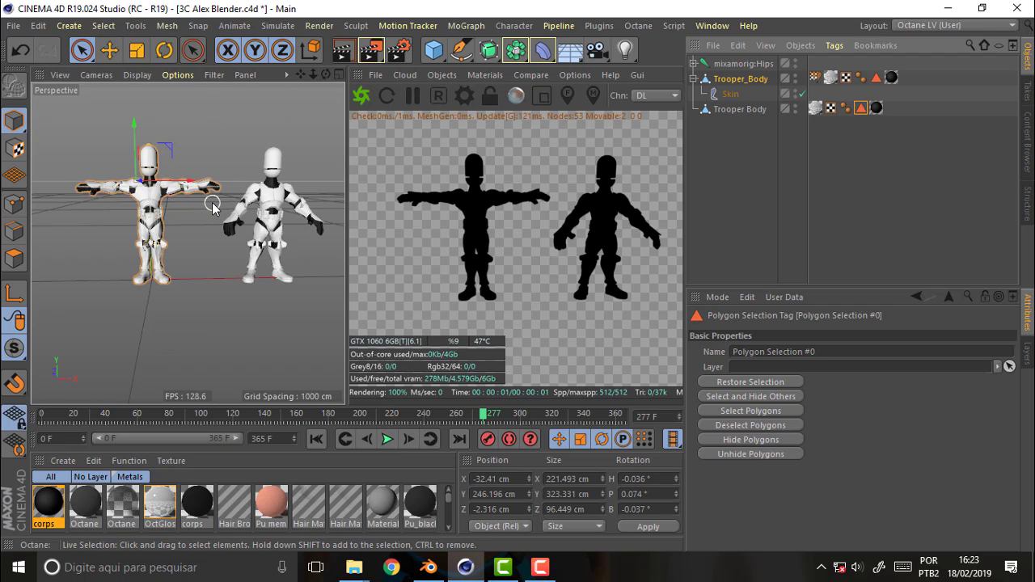
Begin an FBX (*.fbx) export of the trooper scene, cancel the Save dialog, and return to Blender
{"action": "left_click", "coordinate": [13, 26]}
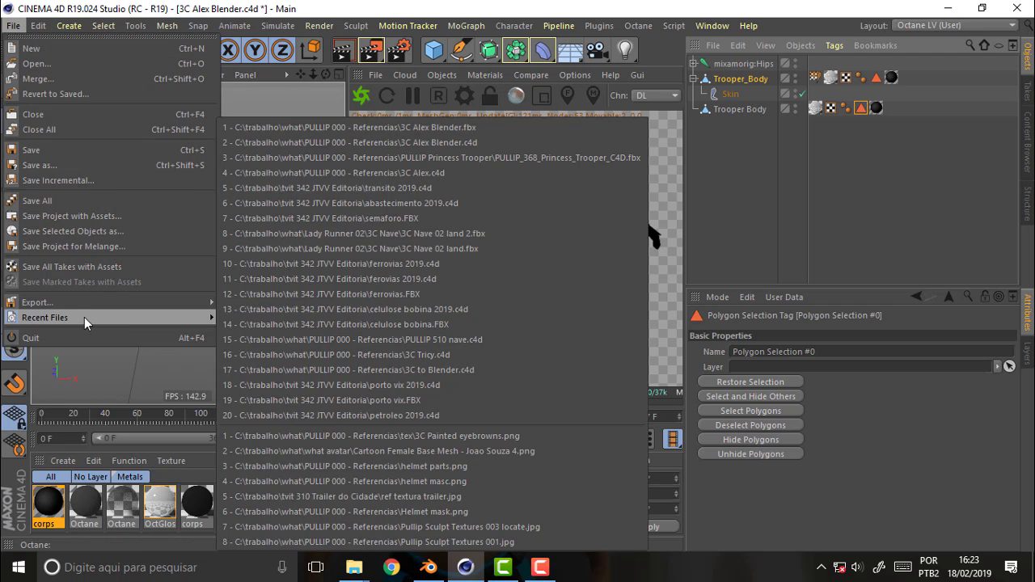
{"action": "mouse_move", "coordinate": [110, 302]}
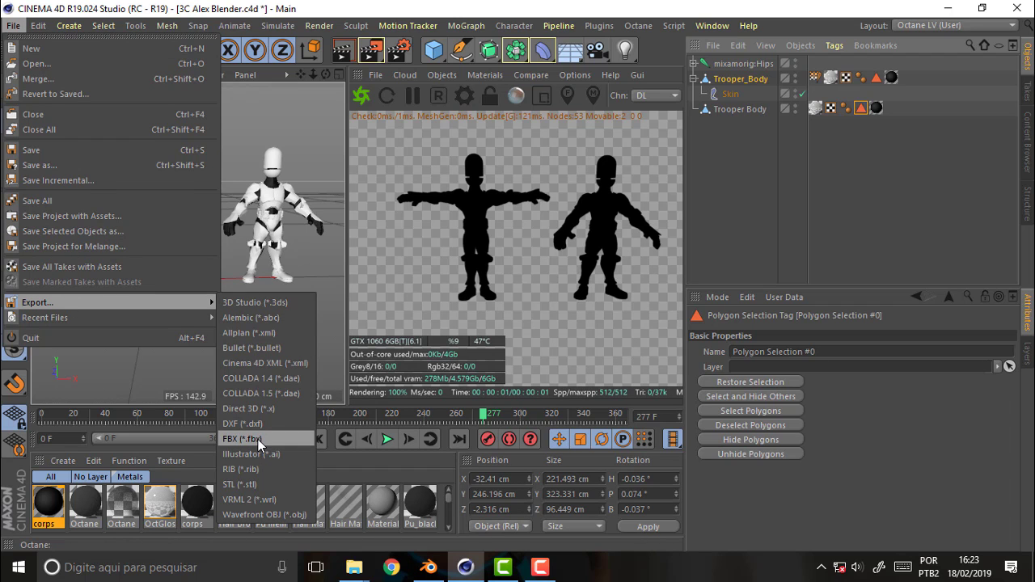
{"action": "left_click", "coordinate": [258, 439]}
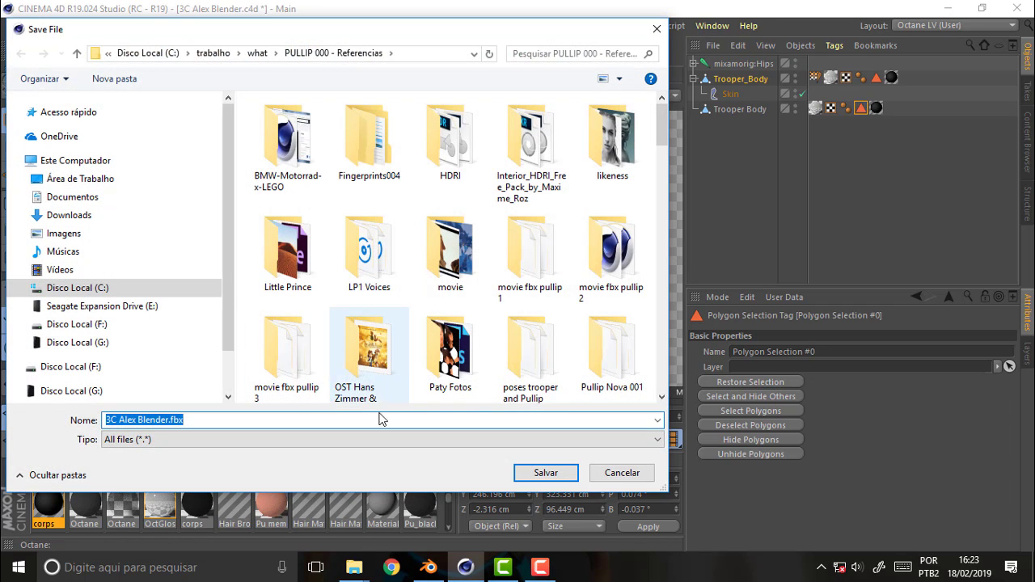
{"action": "left_click", "coordinate": [607, 474]}
{"action": "left_click", "coordinate": [429, 567]}
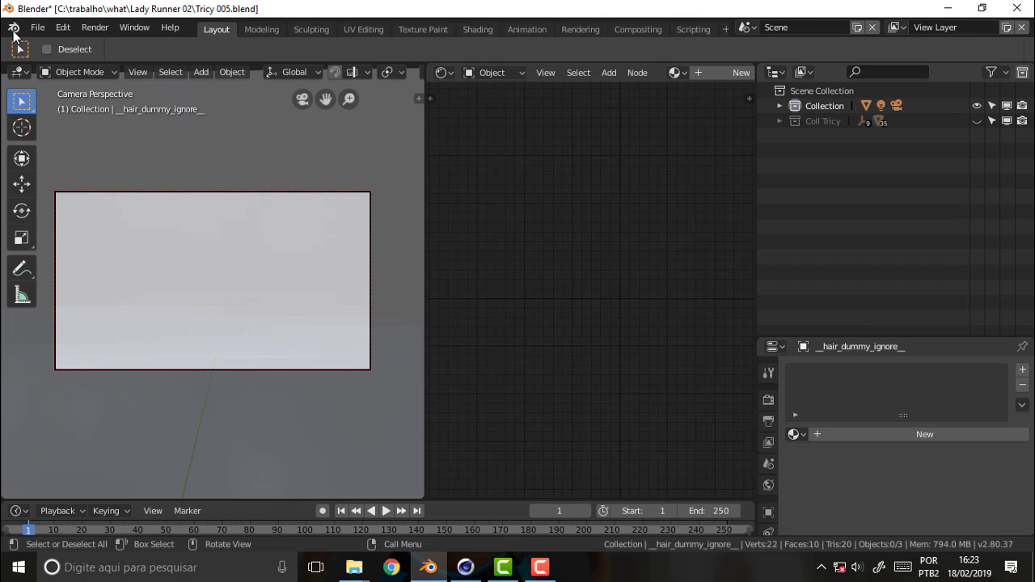
Import 3C Alex Blender.fbx from C:\trabalho\what\PULLIP 000 - Referencias
{"action": "left_click", "coordinate": [39, 29]}
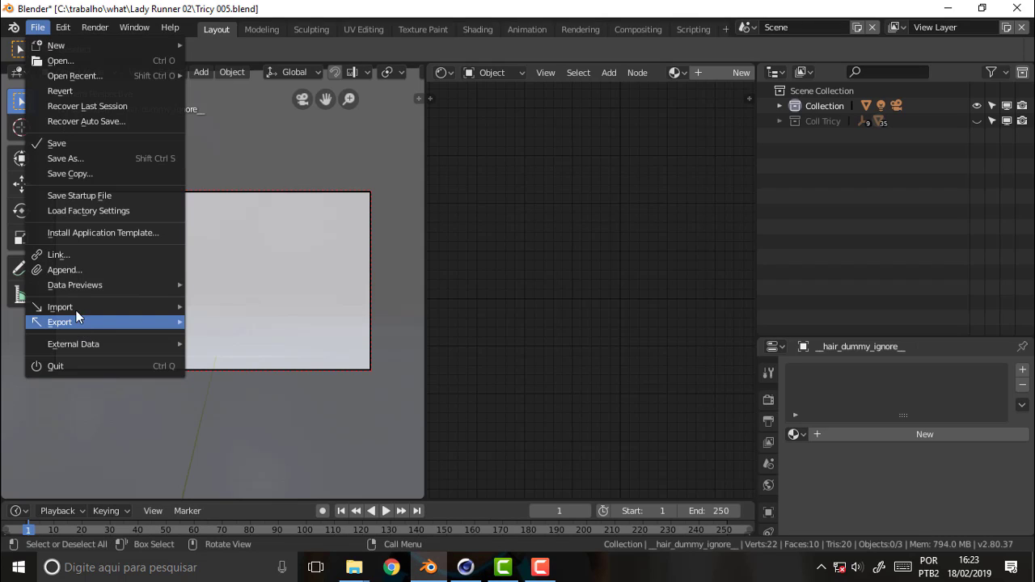
{"action": "mouse_move", "coordinate": [60, 307]}
{"action": "left_click", "coordinate": [251, 335]}
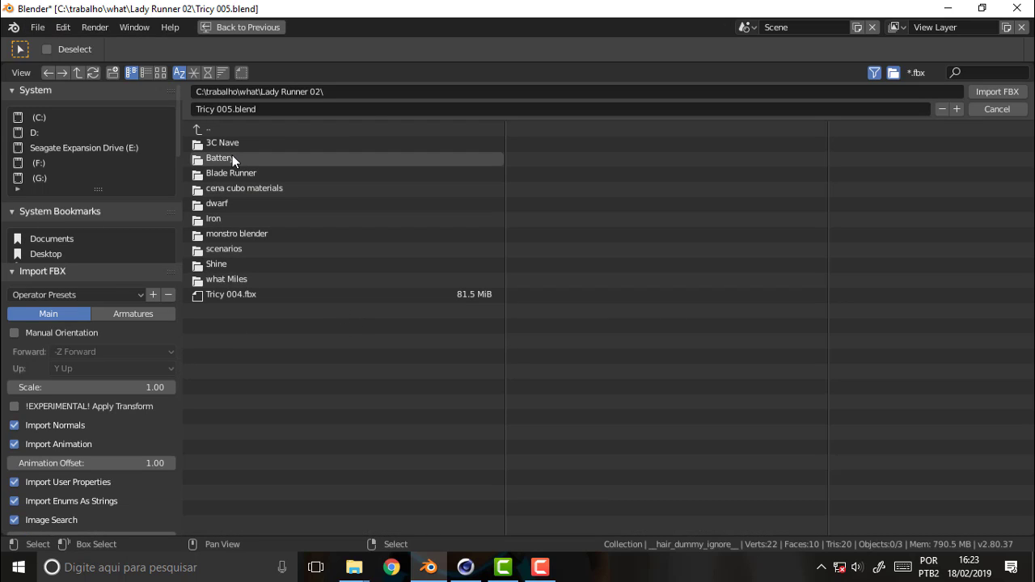
{"action": "left_click", "coordinate": [204, 128]}
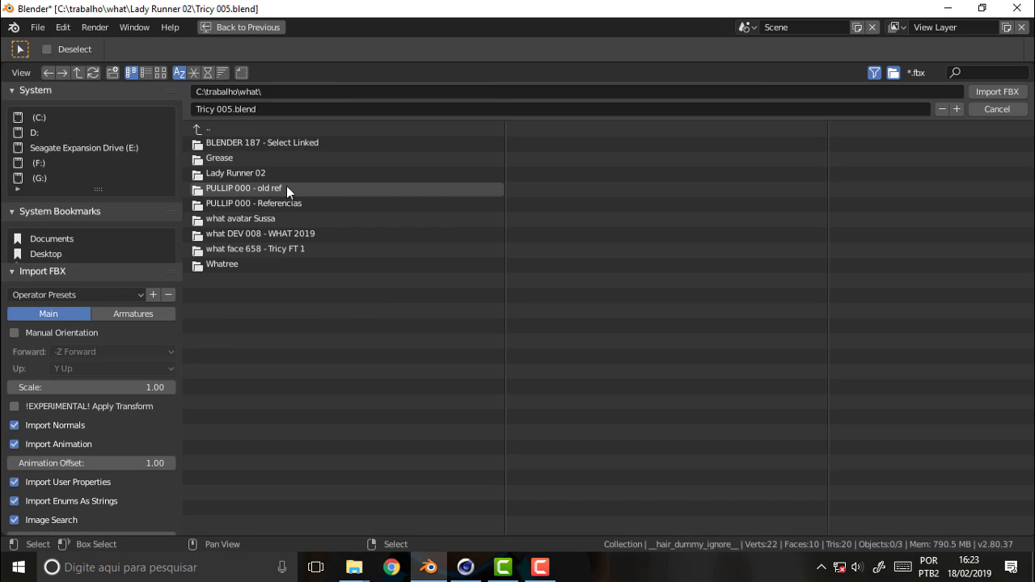
{"action": "left_click", "coordinate": [247, 194]}
{"action": "left_click", "coordinate": [206, 128]}
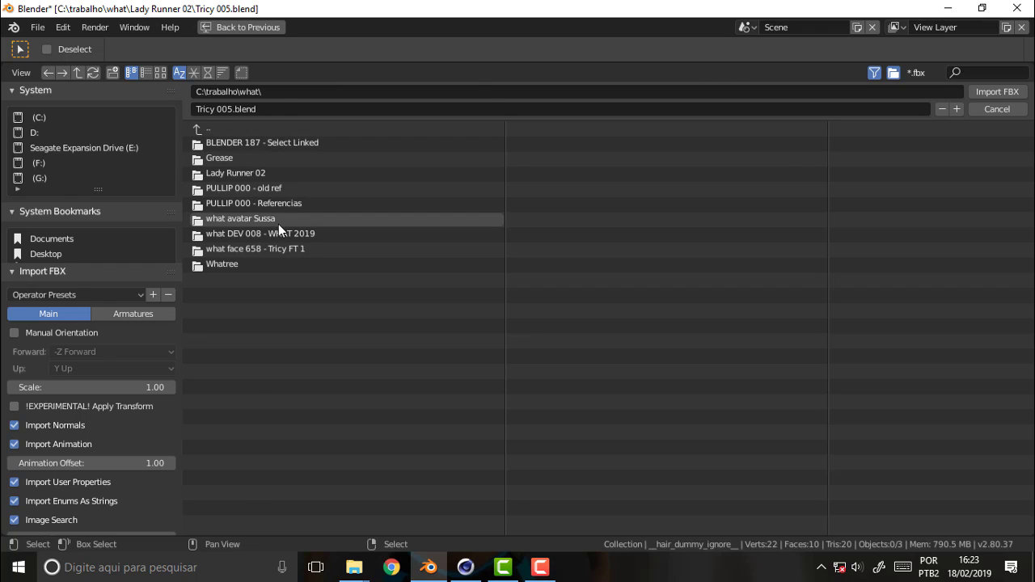
{"action": "left_click", "coordinate": [256, 203]}
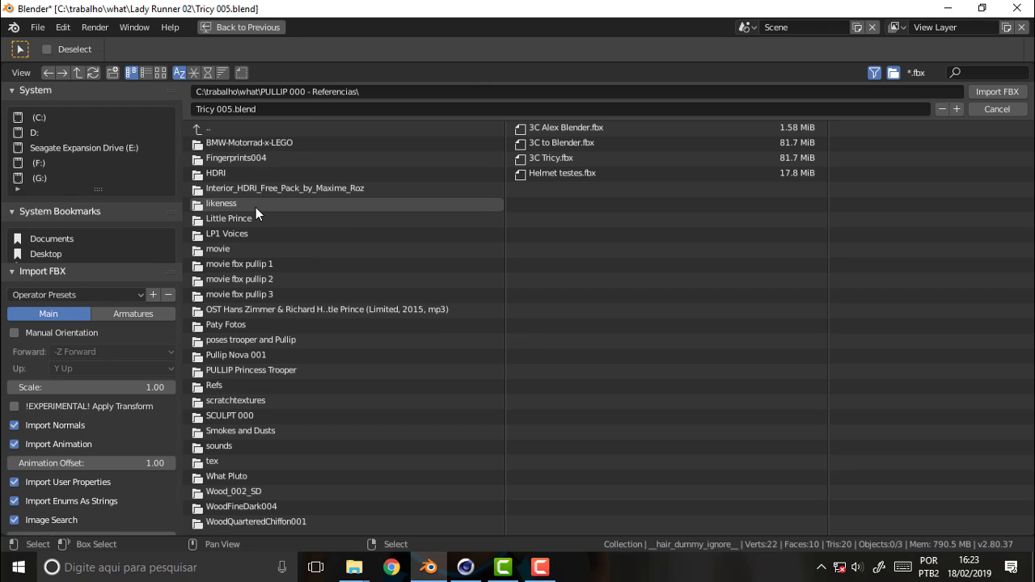
{"action": "left_click", "coordinate": [563, 127]}
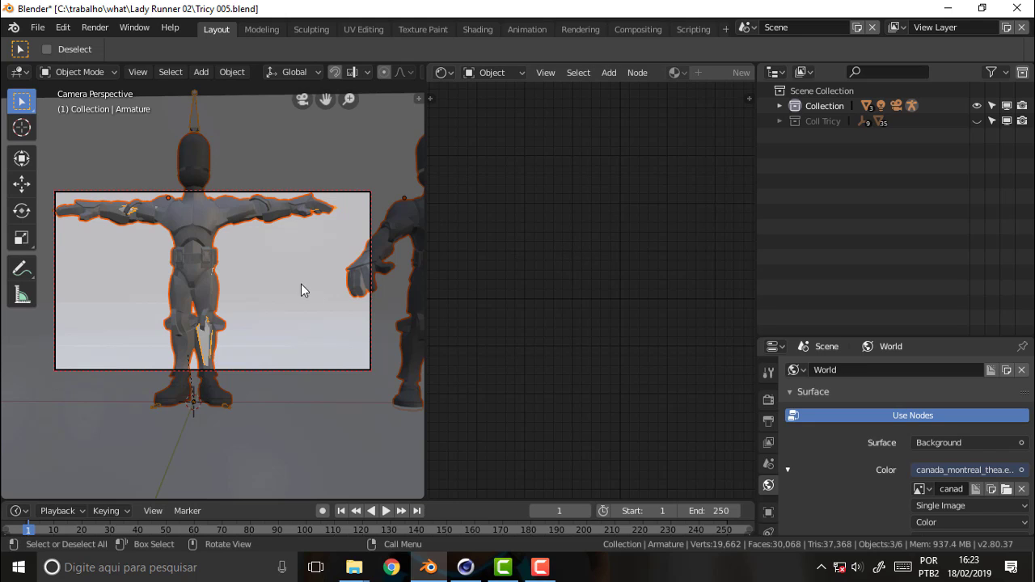
Select Trooper_Body to show its corps material nodes, then expand Collection to list Trooper_Body and Trooper_Body_2
{"action": "mouse_move", "coordinate": [325, 99]}
{"action": "left_mouse_down"}
{"action": "mouse_move", "coordinate": [325, 76]}
{"action": "mouse_move", "coordinate": [420, 105]}
{"action": "left_mouse_up"}
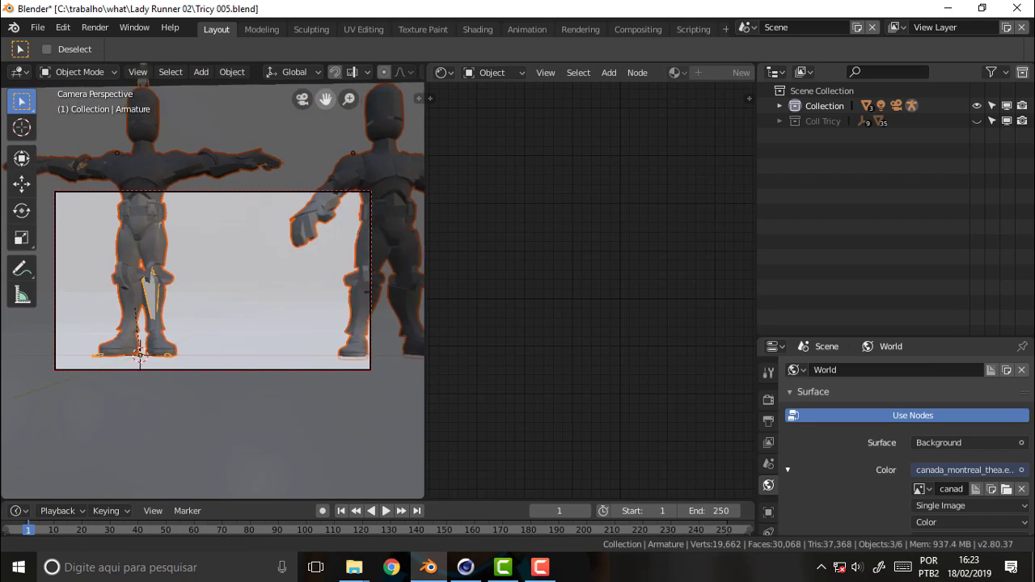
{"action": "left_click_drag", "start_coordinate": [325, 98], "coordinate": [242, 148]}
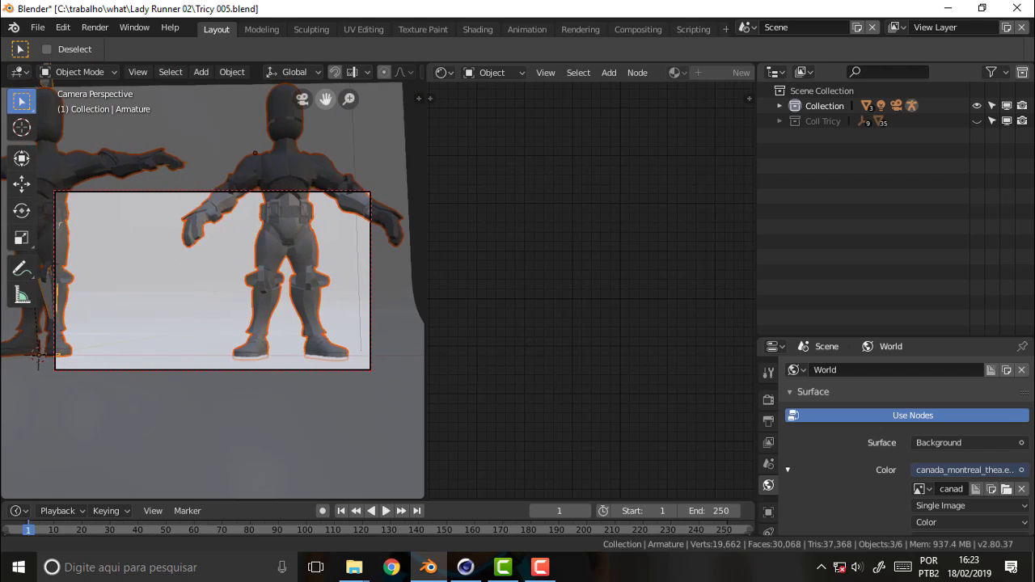
{"action": "left_click_drag", "start_coordinate": [325, 99], "coordinate": [291, 153]}
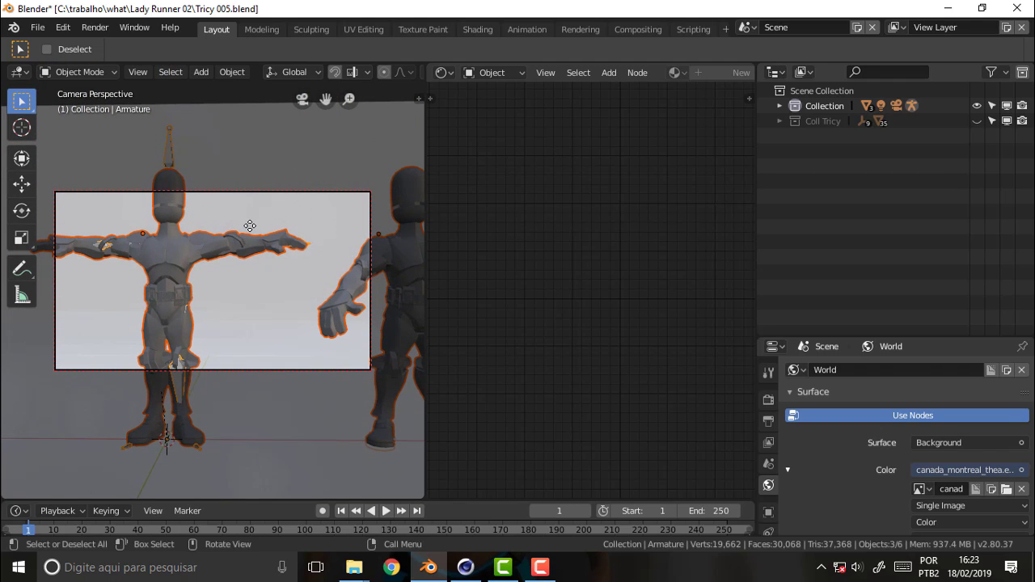
{"action": "left_click", "coordinate": [172, 241]}
{"action": "scroll", "coordinate": [598, 173], "scroll_direction": "down", "scroll_amount": 1}
{"action": "scroll", "coordinate": [598, 173], "scroll_direction": "down", "scroll_amount": 1}
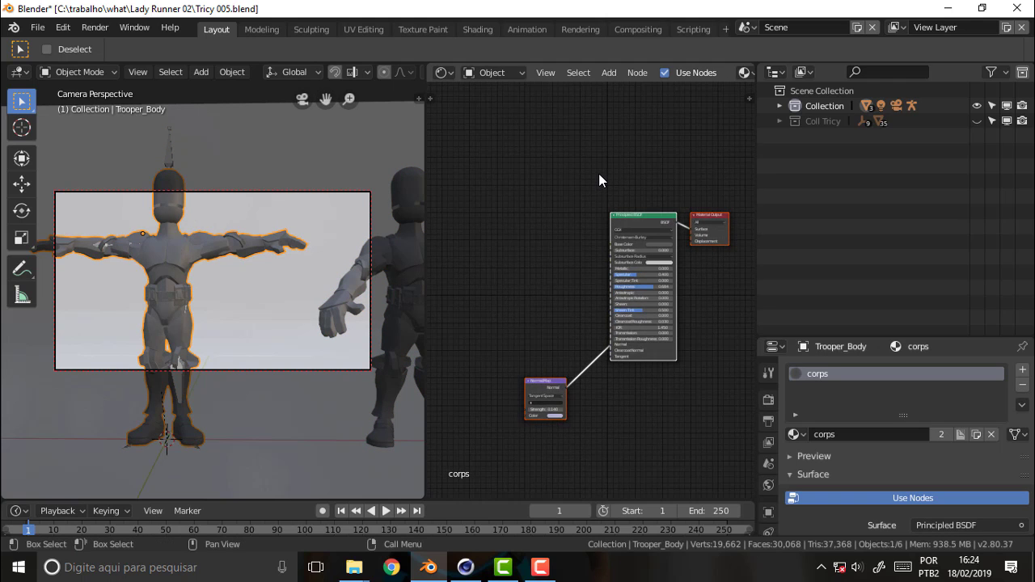
{"action": "scroll", "coordinate": [598, 173], "scroll_direction": "down", "scroll_amount": 1}
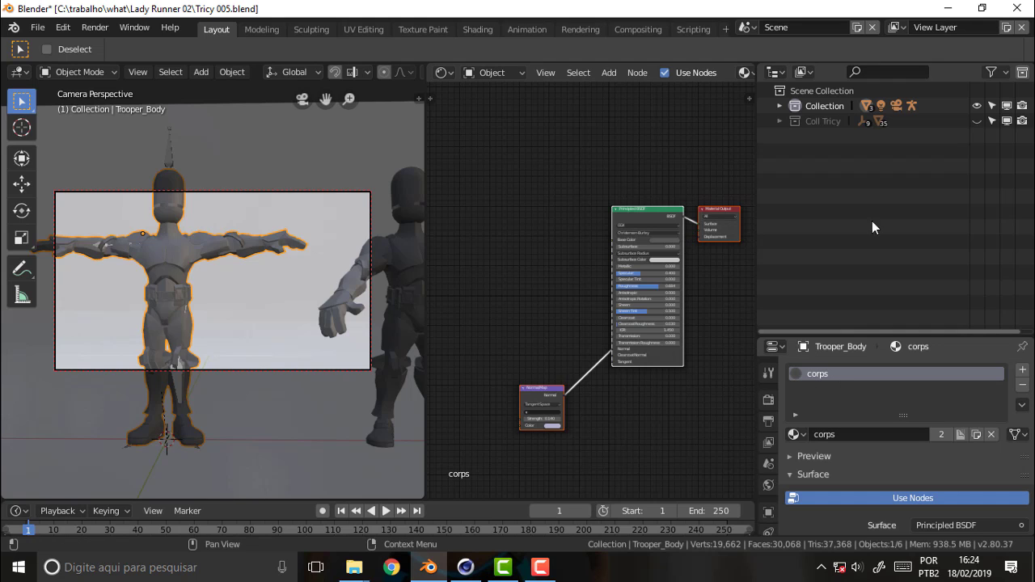
{"action": "left_click", "coordinate": [785, 105]}
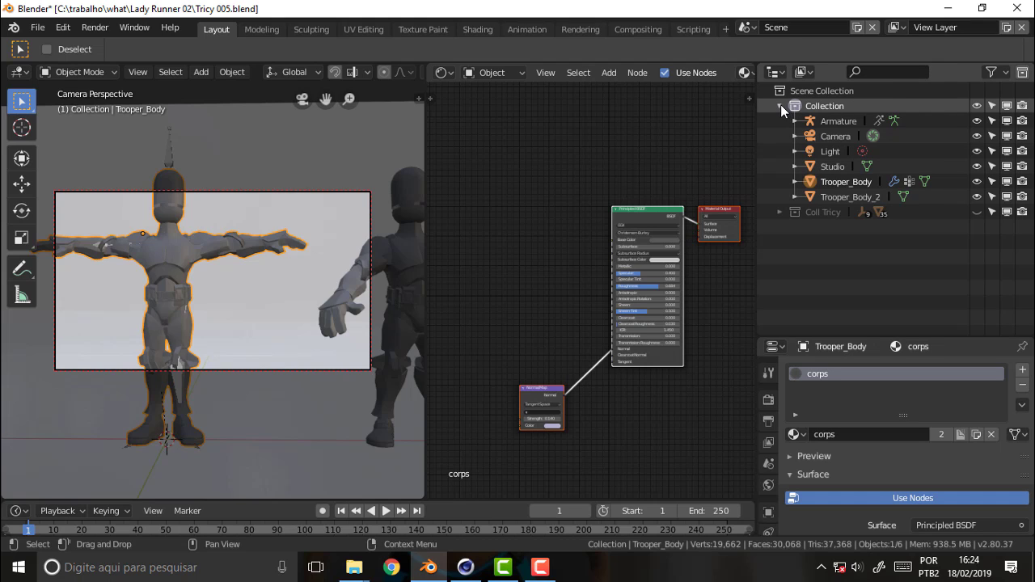
Select both Trooper_Body and Trooper_Body_2 in the Outliner
{"action": "left_click", "coordinate": [780, 105]}
{"action": "left_click", "coordinate": [779, 107]}
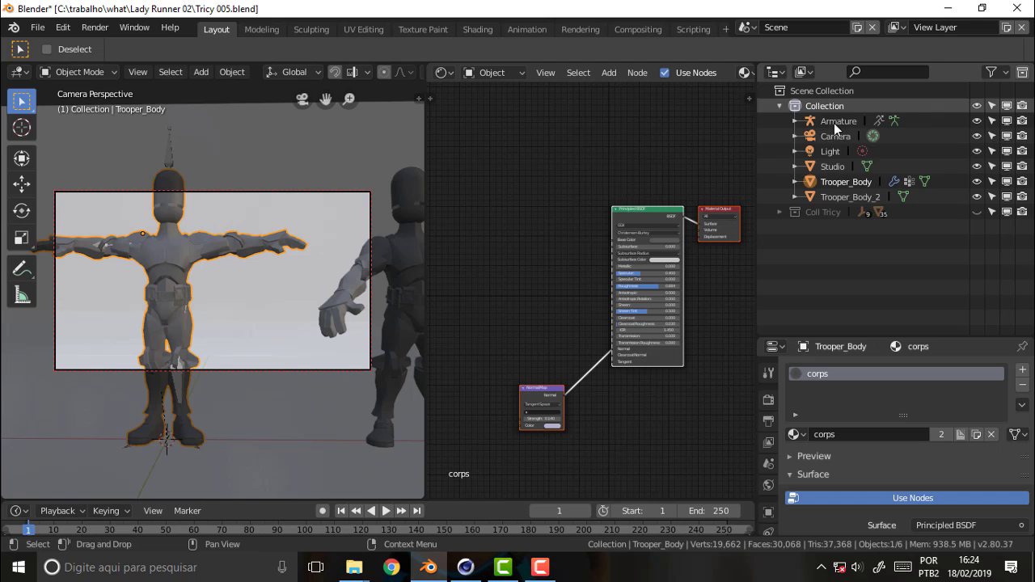
{"action": "left_click", "coordinate": [857, 182]}
{"action": "left_click", "coordinate": [853, 196], "text": "ctrl"}
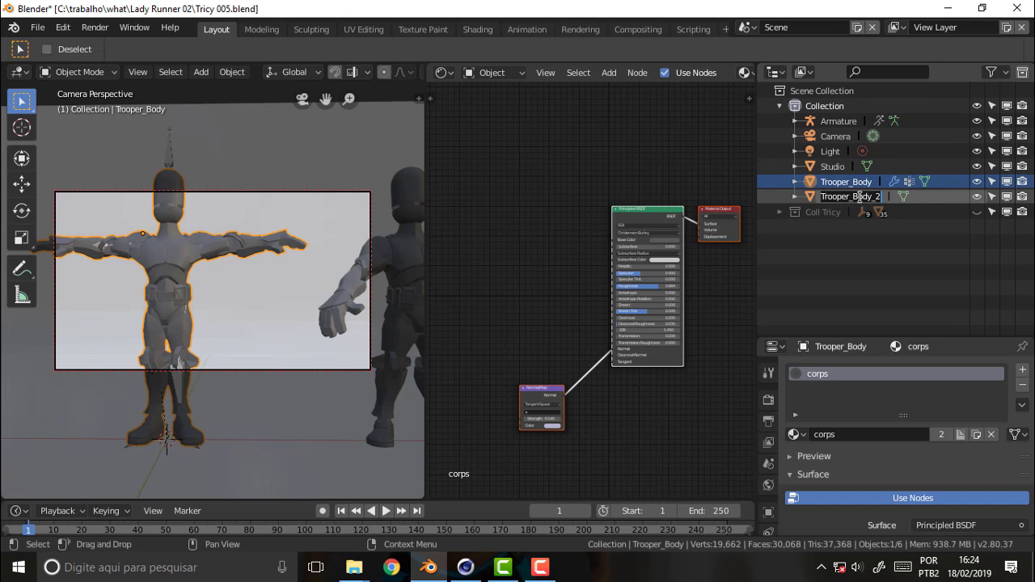
{"action": "left_click", "coordinate": [868, 230]}
{"action": "left_click", "coordinate": [841, 198], "text": "ctrl"}
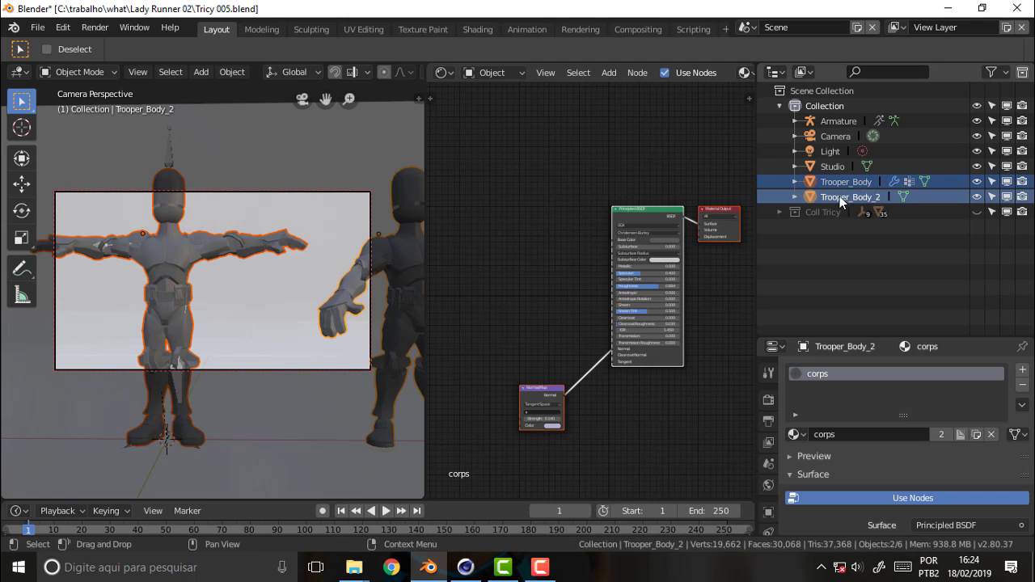
Move both trooper bodies into a new collection named 'Coll Alex'
{"action": "key", "text": "m"}
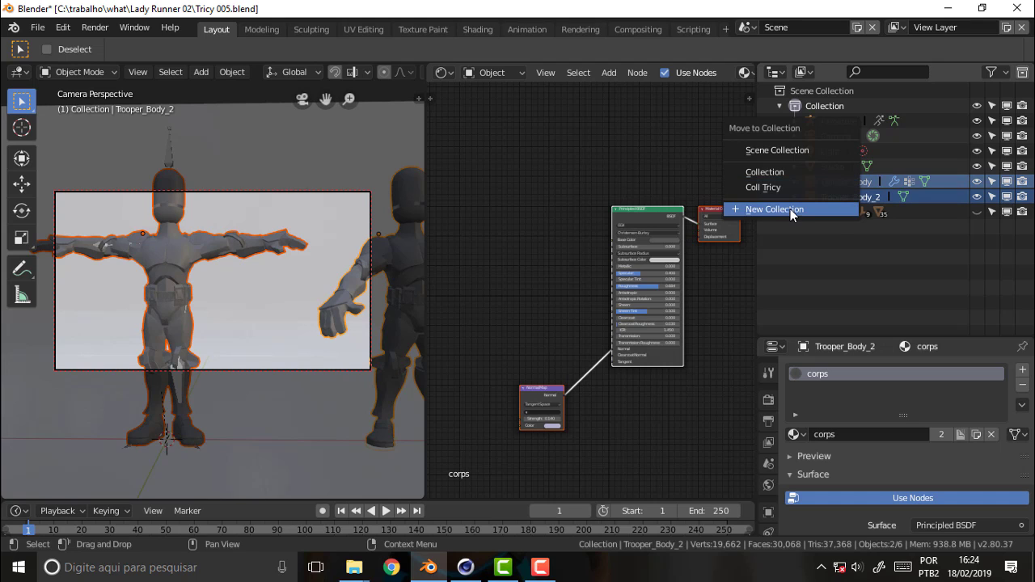
{"action": "left_click", "coordinate": [784, 208]}
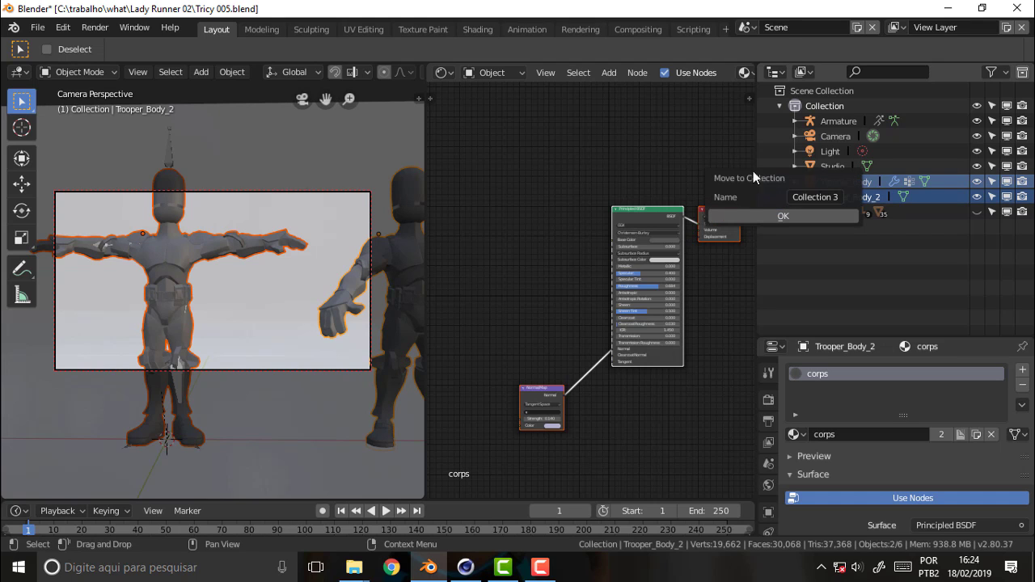
{"action": "left_click", "coordinate": [817, 197]}
{"action": "left_click", "coordinate": [812, 198]}
{"action": "key", "text": "Delete"}
{"action": "key", "text": "Delete"}
{"action": "key", "text": "Delete"}
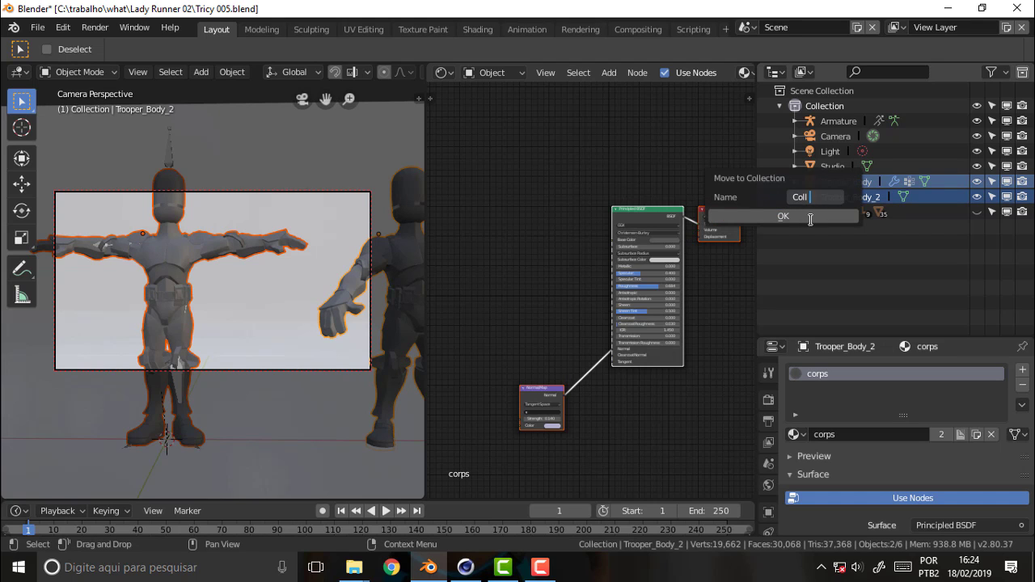
{"action": "type", "text": "Alex"}
{"action": "key", "text": "Return"}
{"action": "left_click", "coordinate": [779, 219]}
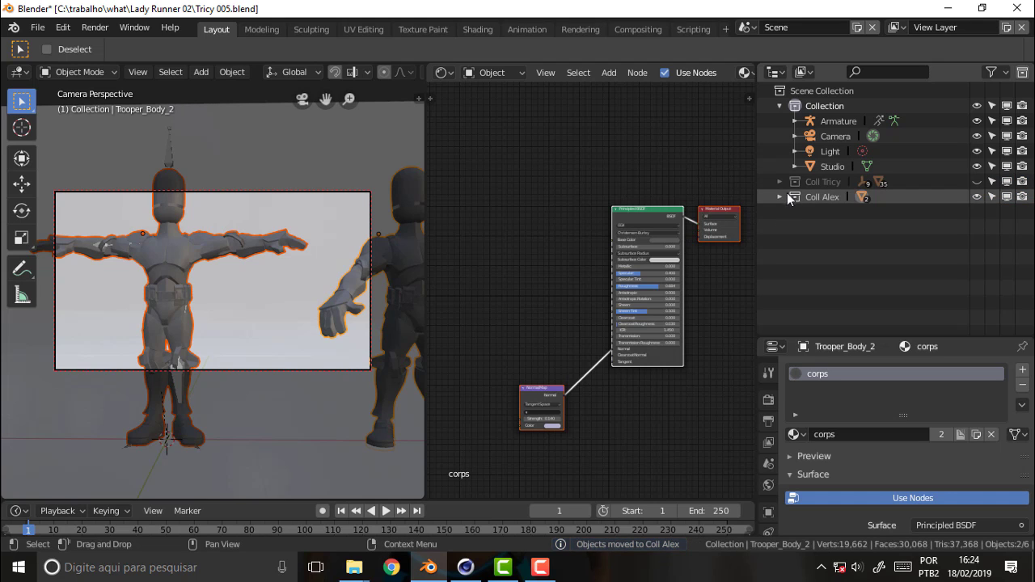
{"action": "left_click", "coordinate": [781, 197]}
Check the Coll Tricy collection and pan the view back to both troopers
{"action": "left_click", "coordinate": [779, 181]}
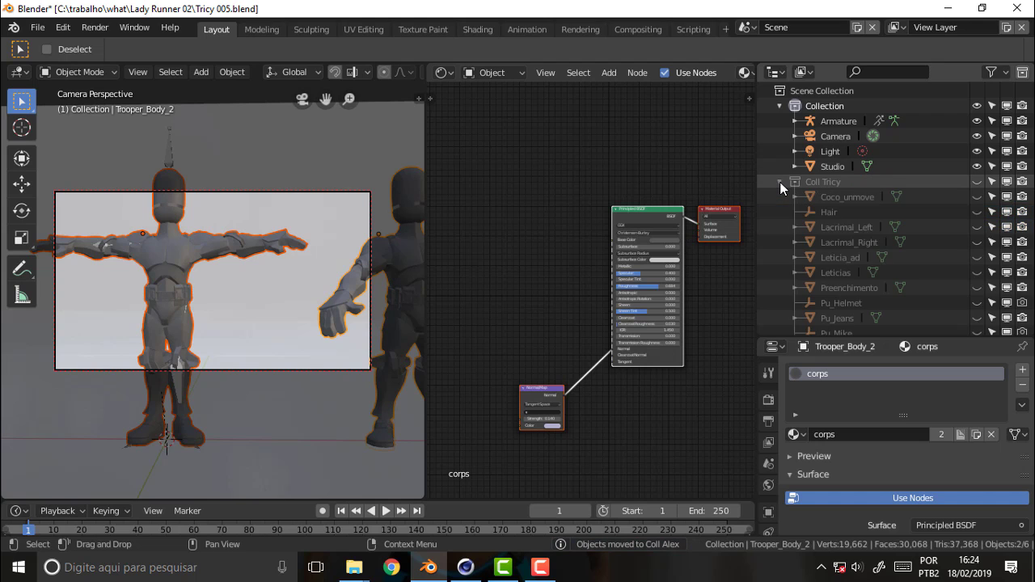
{"action": "left_click", "coordinate": [780, 182]}
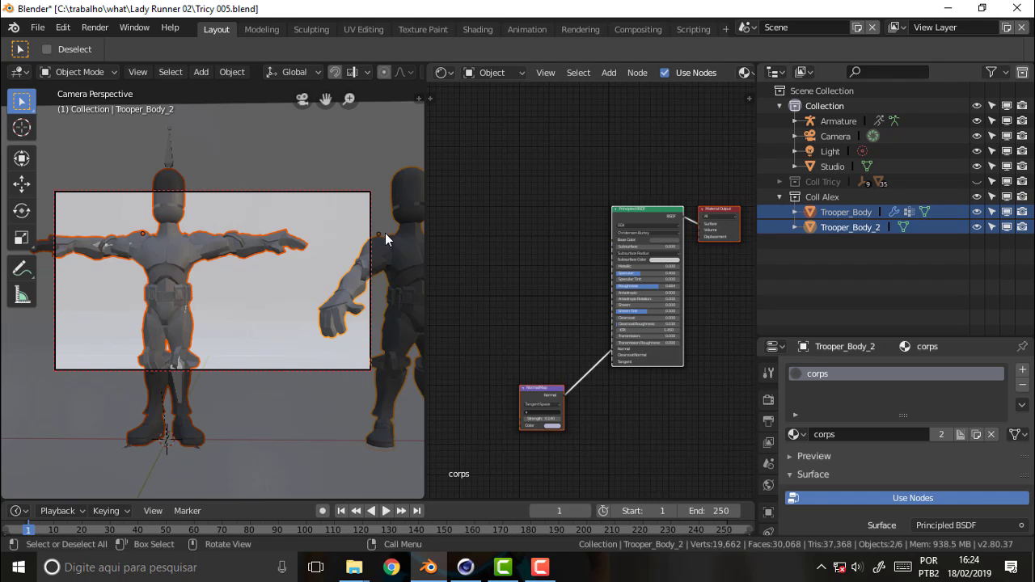
{"action": "left_click_drag", "start_coordinate": [325, 99], "coordinate": [261, 71]}
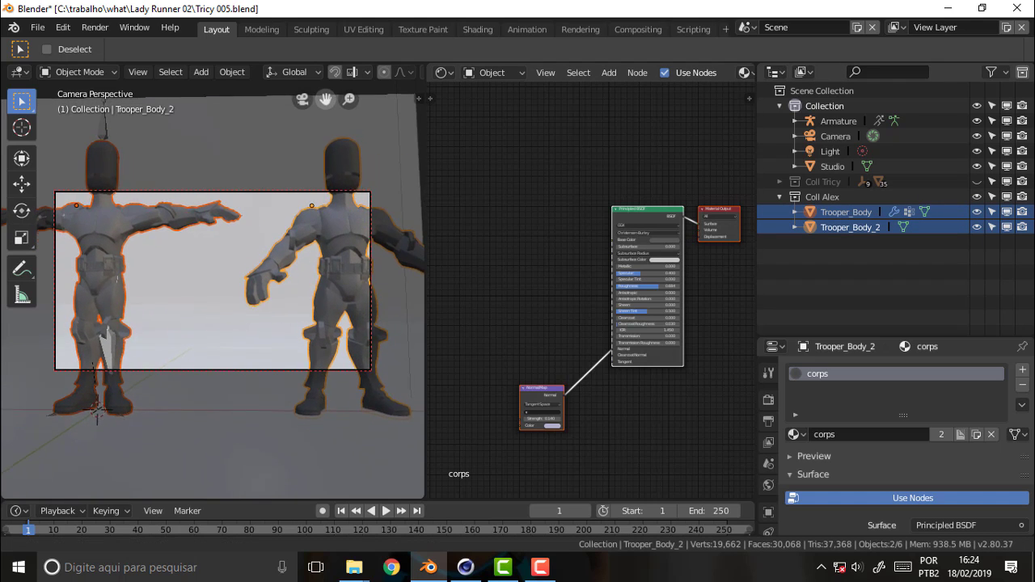
{"action": "left_click_drag", "start_coordinate": [325, 99], "coordinate": [511, 183]}
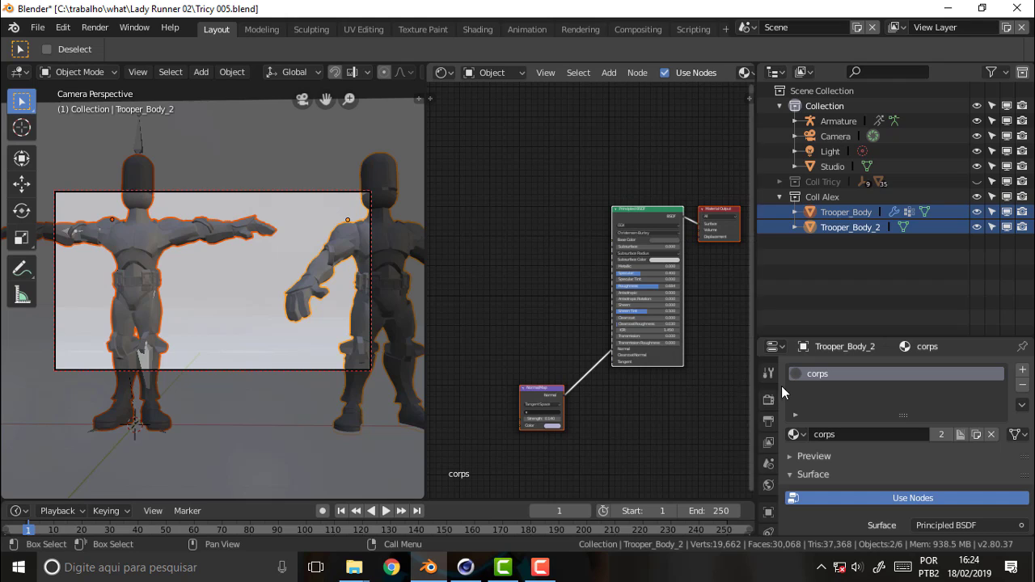
Remove the corps material slot from both Trooper_Body_2 and Trooper_Body
{"action": "left_click", "coordinate": [1022, 385]}
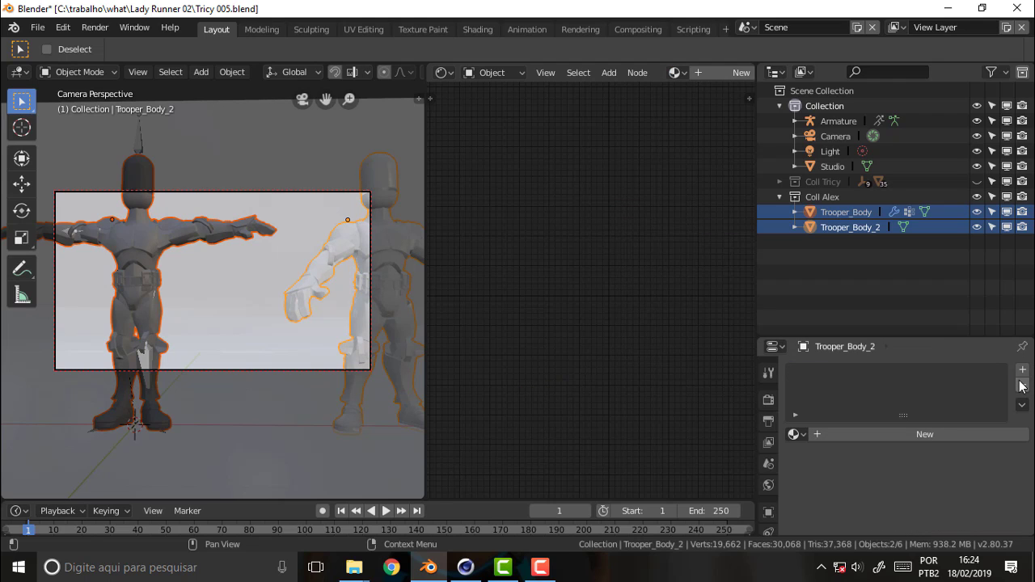
{"action": "left_click", "coordinate": [843, 212]}
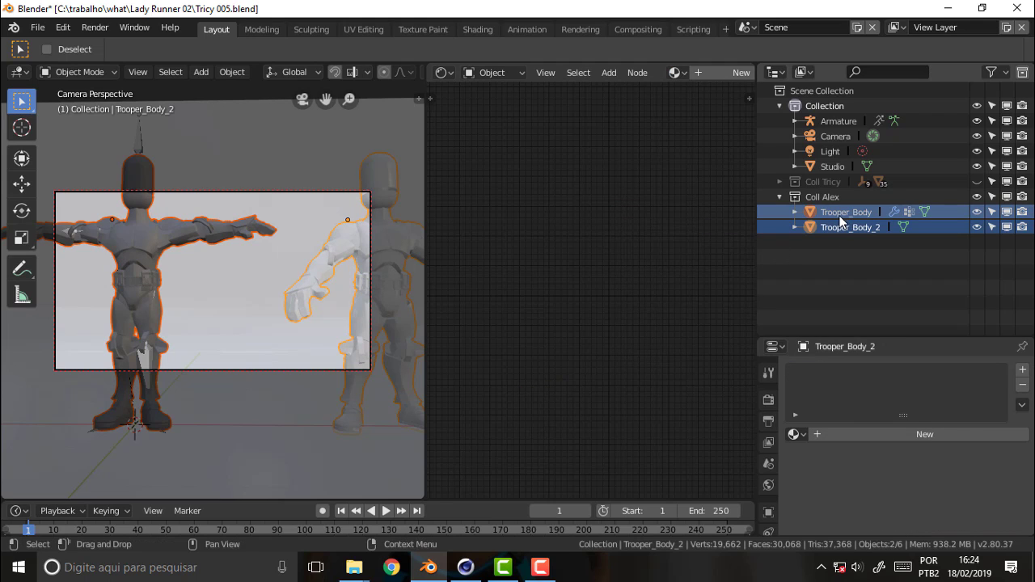
{"action": "left_click", "coordinate": [1022, 386]}
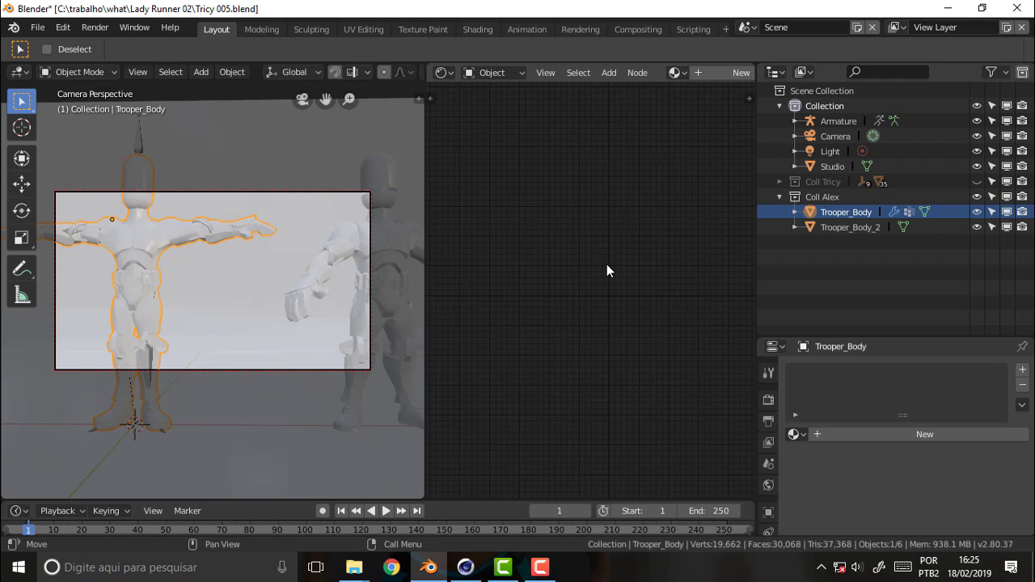
Give Trooper_Body a new material named 'White Alex' and disconnect its Principled BSDF from the output
{"action": "left_click", "coordinate": [803, 434]}
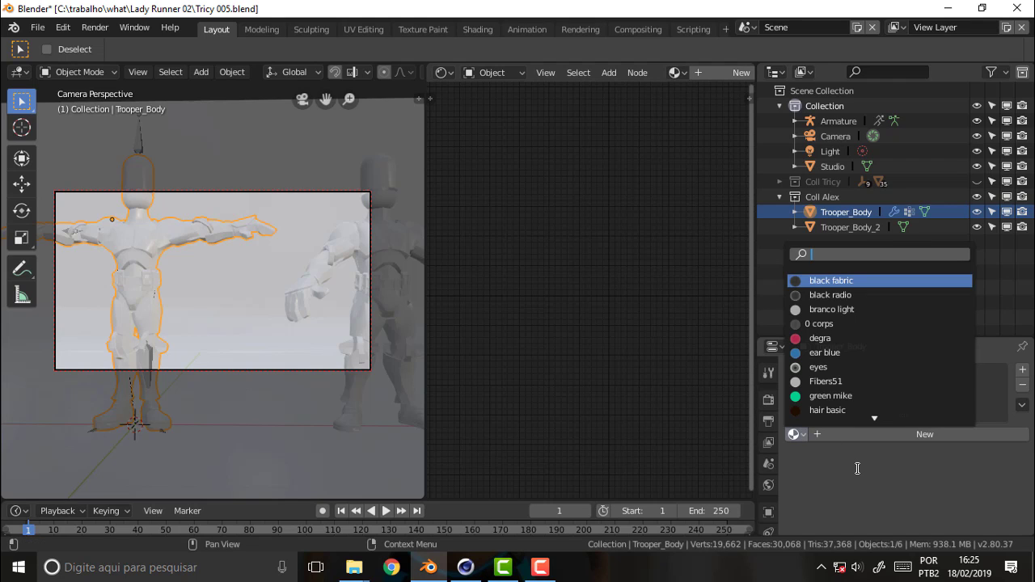
{"action": "left_click", "coordinate": [1024, 369]}
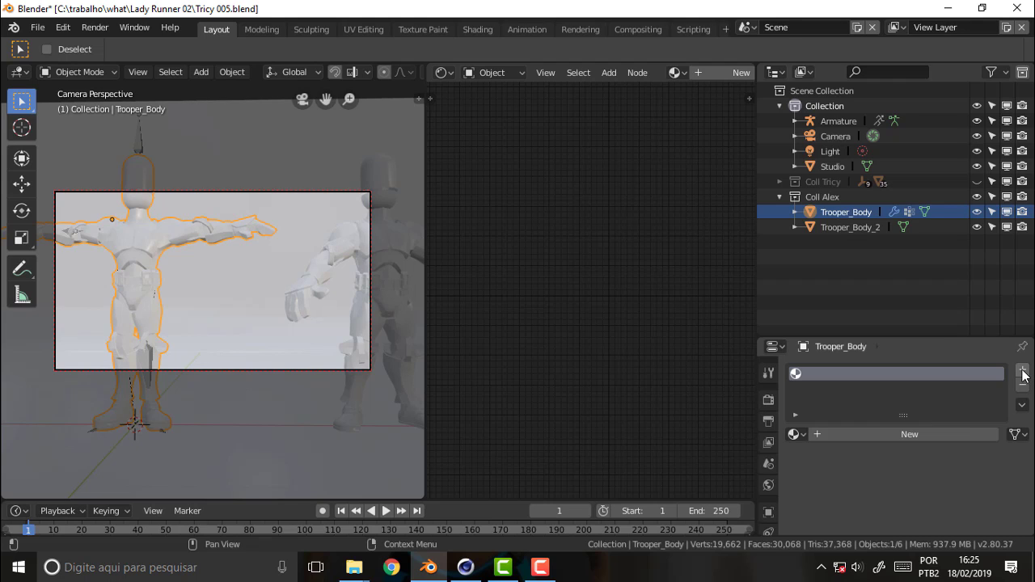
{"action": "left_click", "coordinate": [848, 435]}
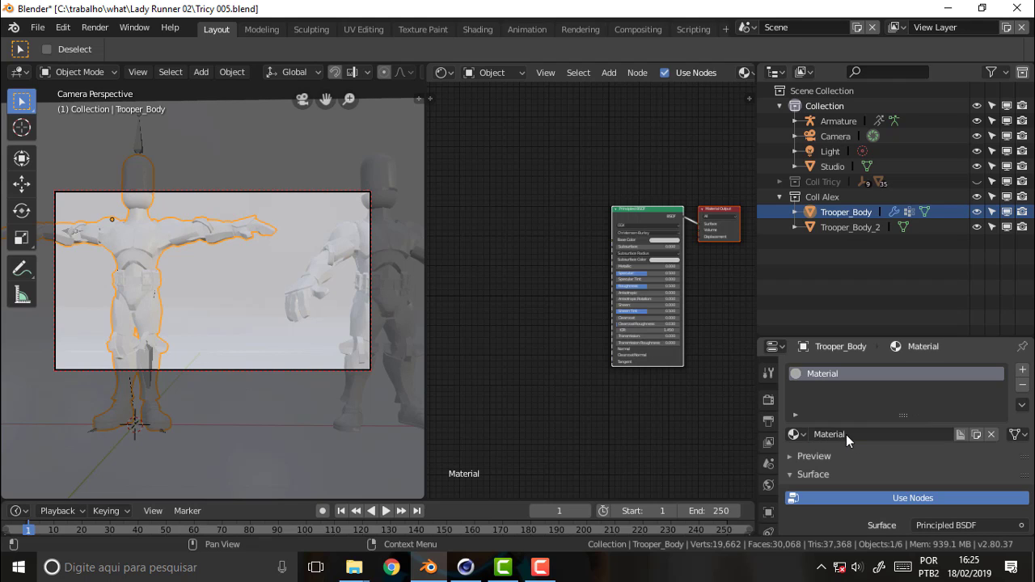
{"action": "left_click_drag", "start_coordinate": [646, 210], "coordinate": [523, 210]}
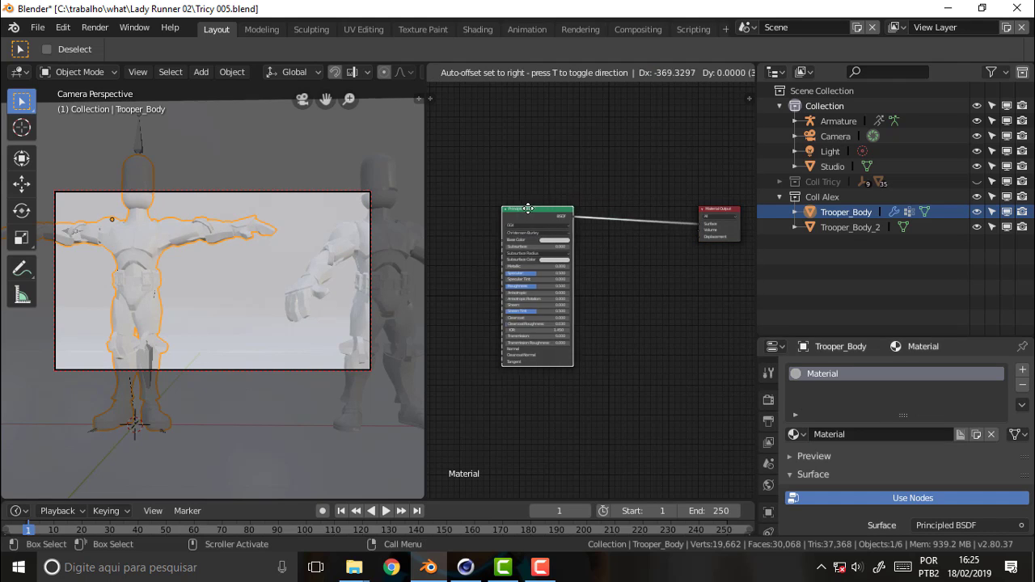
{"action": "double_click", "coordinate": [817, 374]}
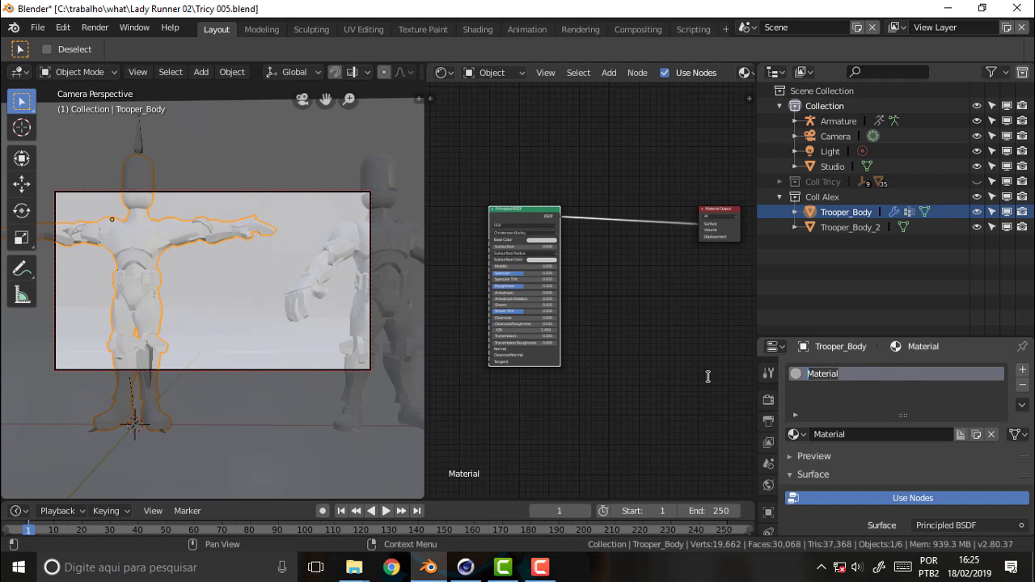
{"action": "type", "text": "White"}
{"action": "type", "text": " Alex"}
{"action": "key", "text": "Return"}
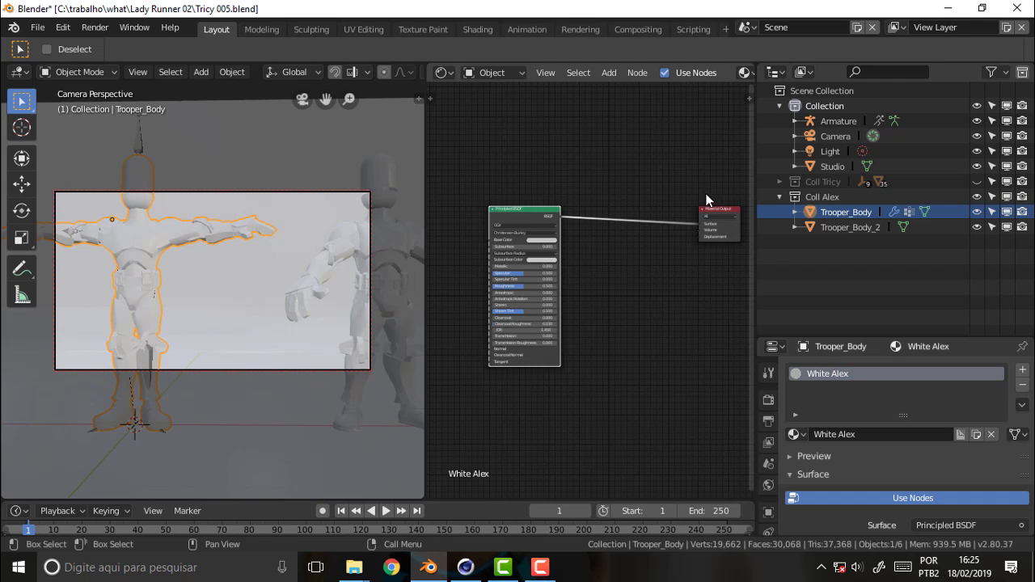
{"action": "left_click_drag", "start_coordinate": [701, 223], "coordinate": [614, 307]}
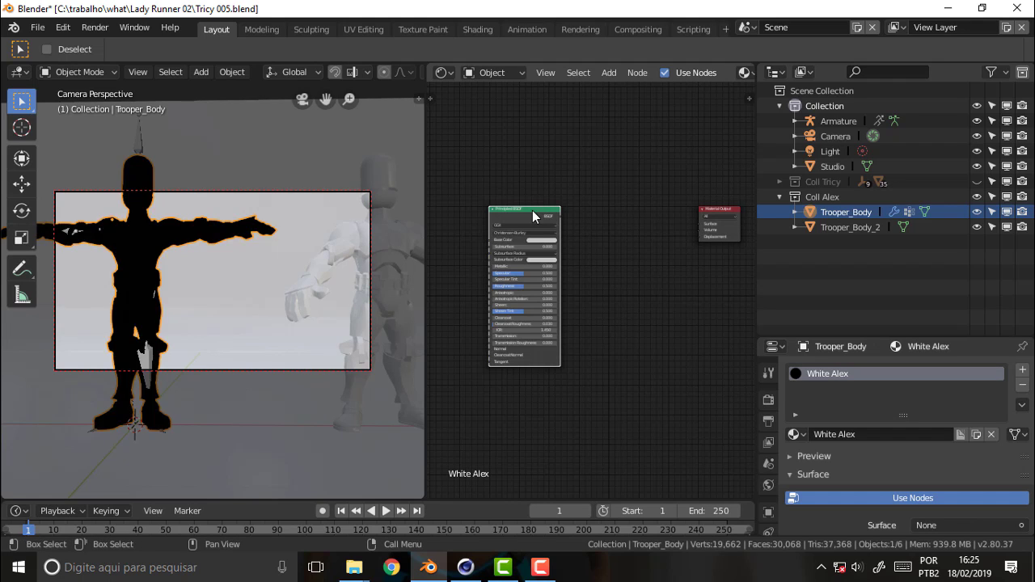
Replace the Principled BSDF with new Diffuse BSDF, Glossy BSDF and Mix Shader nodes
{"action": "key", "text": "Delete"}
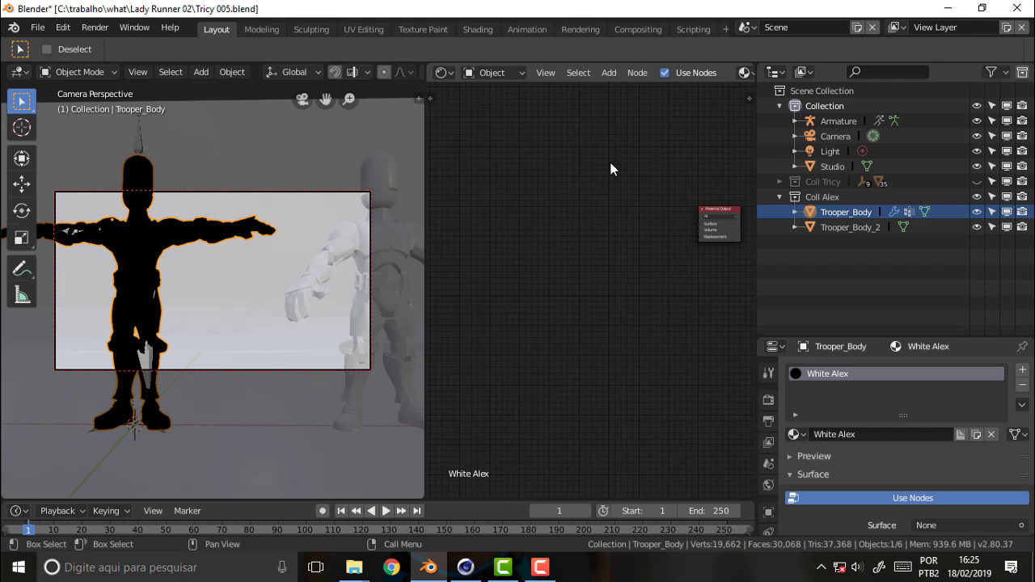
{"action": "key", "text": "shift+a"}
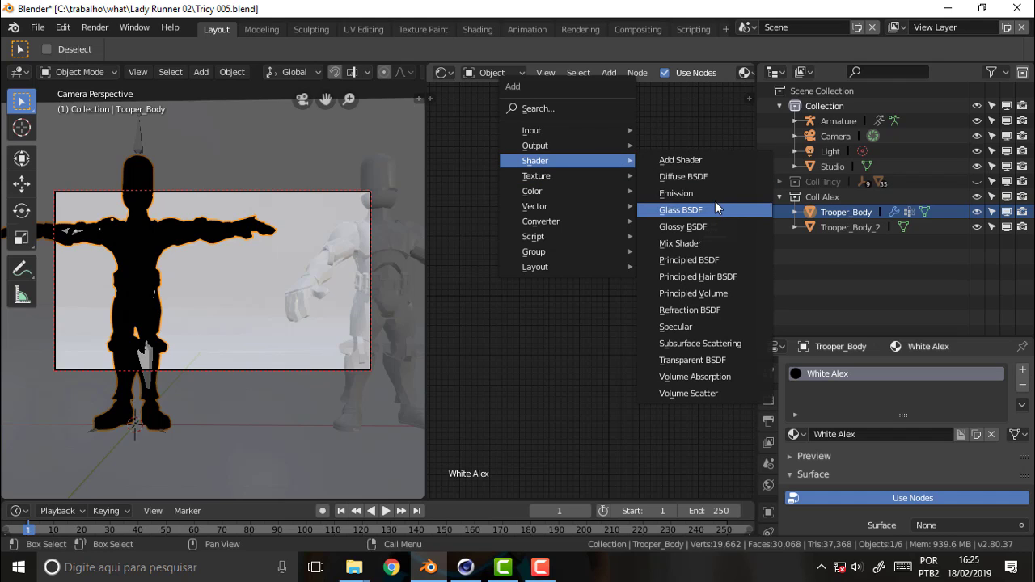
{"action": "left_click", "coordinate": [697, 176]}
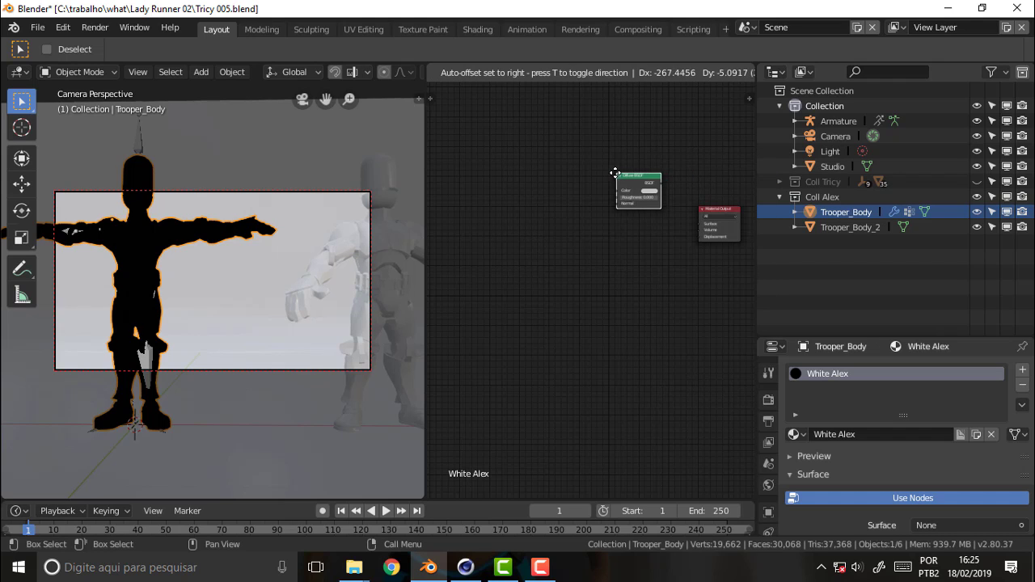
{"action": "left_click", "coordinate": [560, 183]}
{"action": "left_click", "coordinate": [584, 198]}
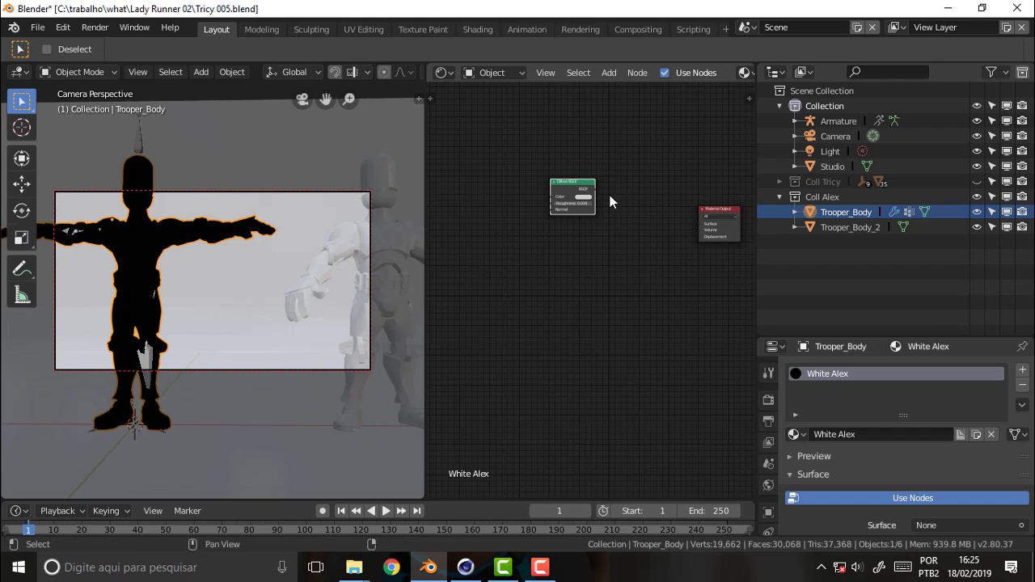
{"action": "key", "text": "shift+a"}
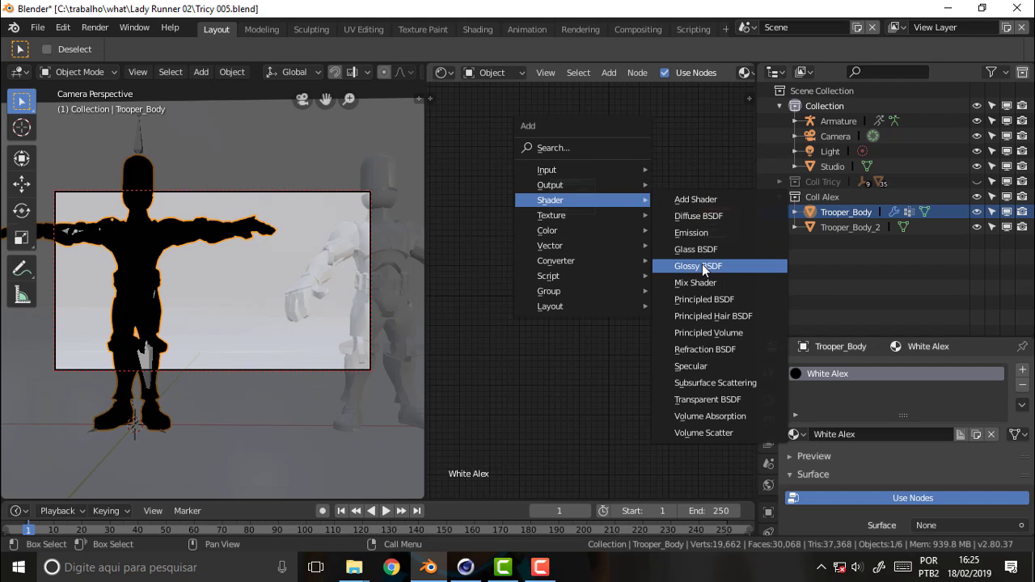
{"action": "left_click", "coordinate": [701, 265]}
{"action": "left_click", "coordinate": [576, 260]}
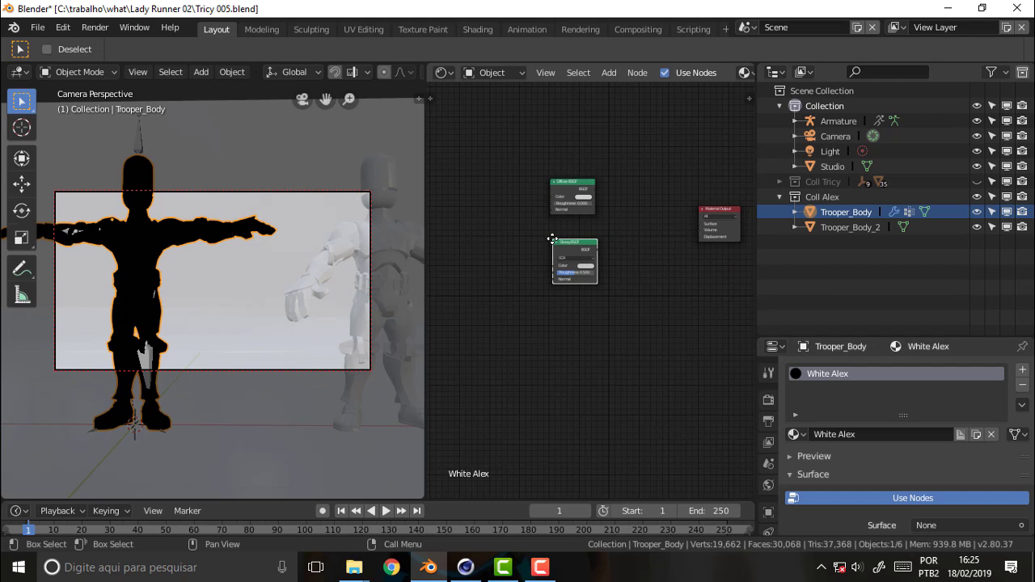
{"action": "key", "text": "shift+a"}
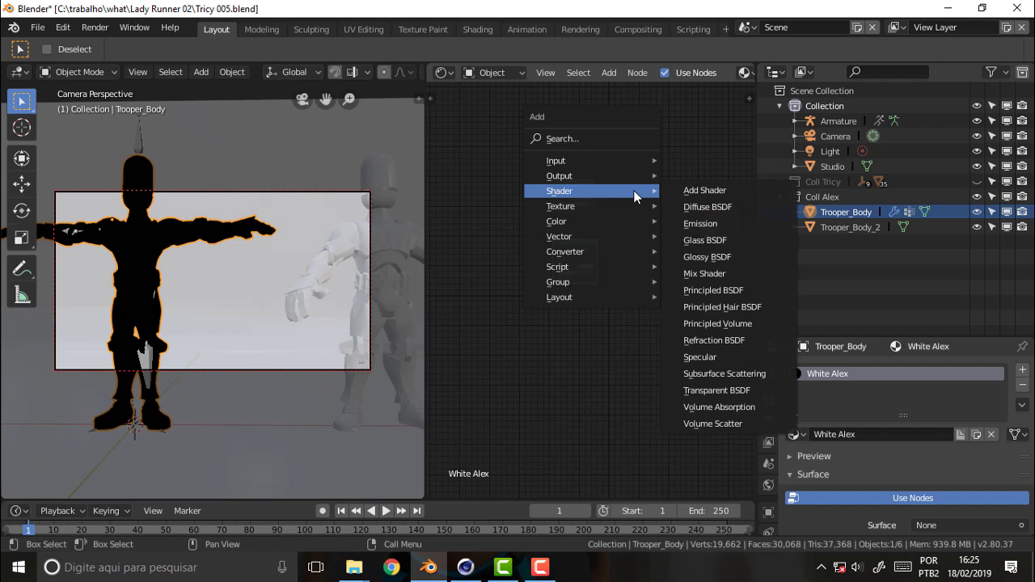
{"action": "left_click", "coordinate": [715, 275]}
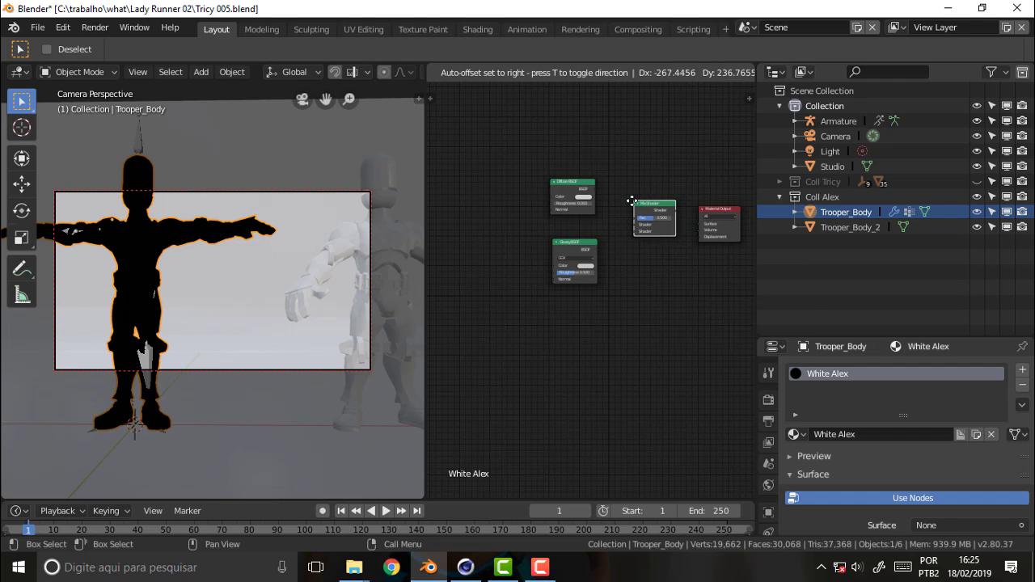
{"action": "left_click", "coordinate": [635, 203]}
Wire the Diffuse and Glossy BSDFs into the Mix Shader, and the Mix Shader into Surface
{"action": "scroll", "coordinate": [668, 154], "scroll_direction": "up", "scroll_amount": 2}
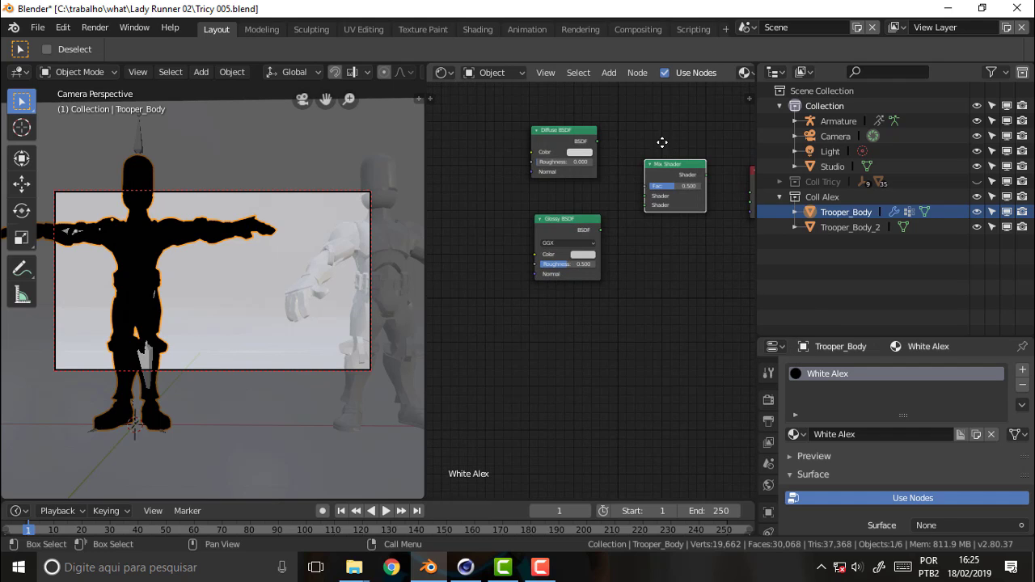
{"action": "middle_click_drag", "start_coordinate": [668, 153], "coordinate": [546, 197]}
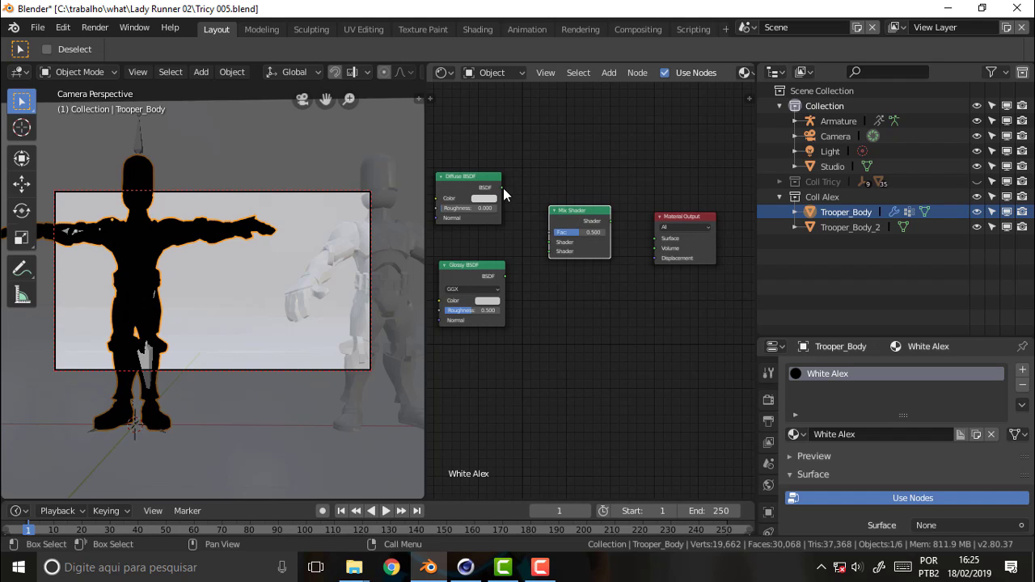
{"action": "left_click_drag", "start_coordinate": [502, 188], "coordinate": [549, 242]}
{"action": "left_click_drag", "start_coordinate": [611, 221], "coordinate": [654, 239]}
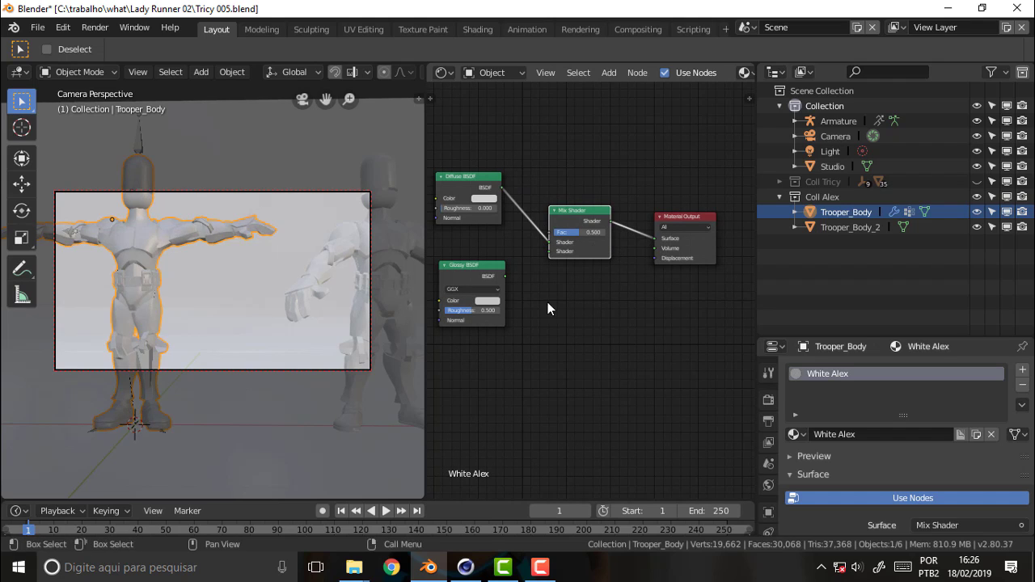
{"action": "left_click_drag", "start_coordinate": [507, 277], "coordinate": [551, 251]}
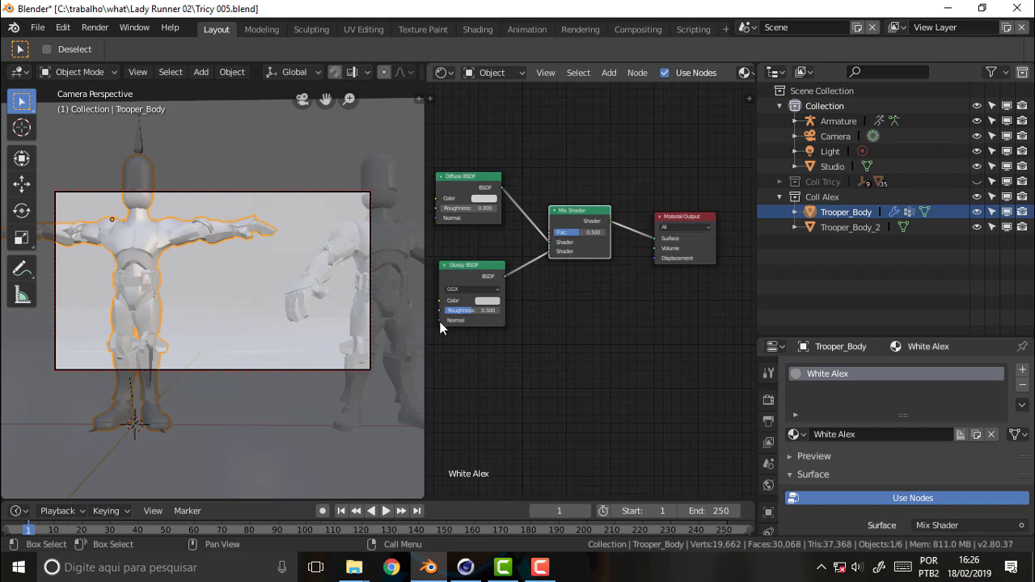
Set the Glossy BSDF roughness to 0.100, then give Trooper_Body_2 a slot with White Alex
{"action": "left_click", "coordinate": [490, 310]}
{"action": "key", "text": "Return"}
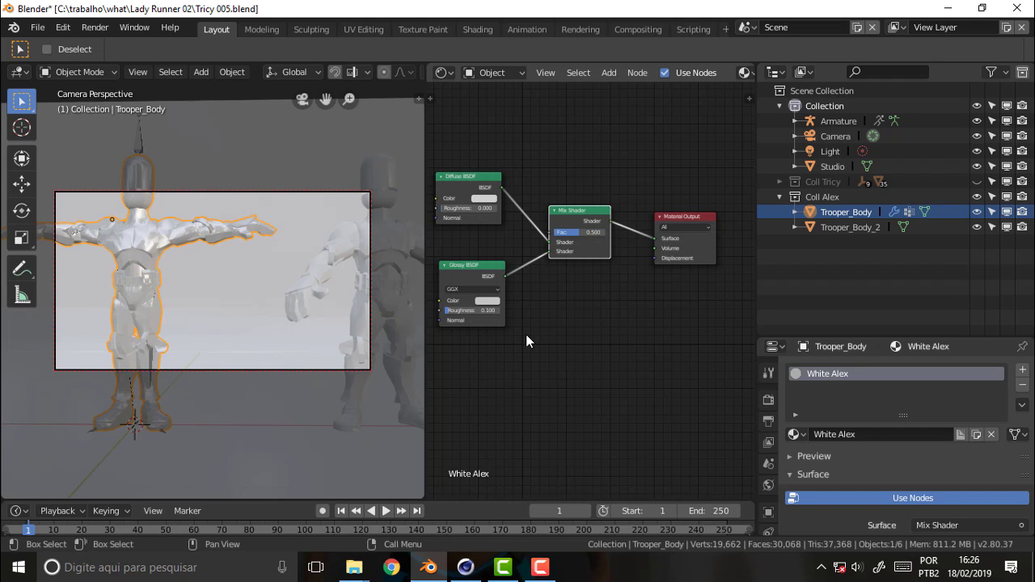
{"action": "left_click", "coordinate": [355, 242]}
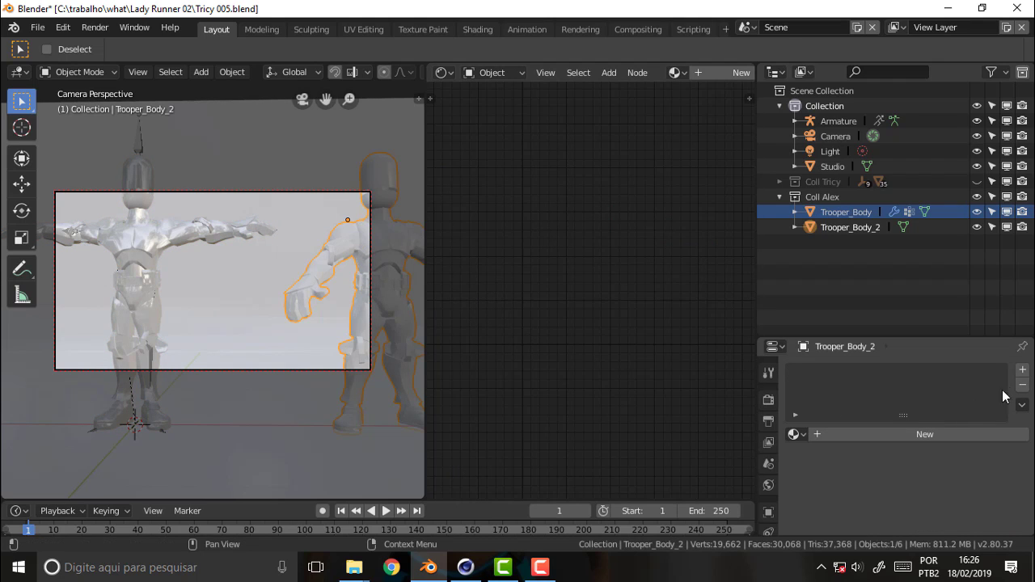
{"action": "left_click", "coordinate": [1022, 370]}
{"action": "left_click", "coordinate": [797, 435]}
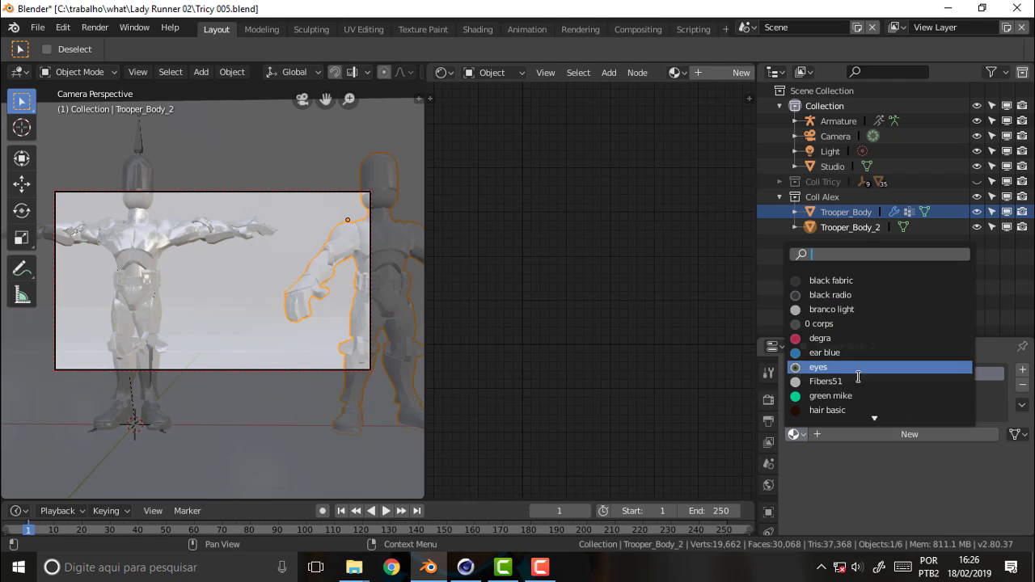
{"action": "scroll", "coordinate": [855, 391], "scroll_direction": "down", "scroll_amount": 4}
{"action": "scroll", "coordinate": [855, 390], "scroll_direction": "down", "scroll_amount": 4}
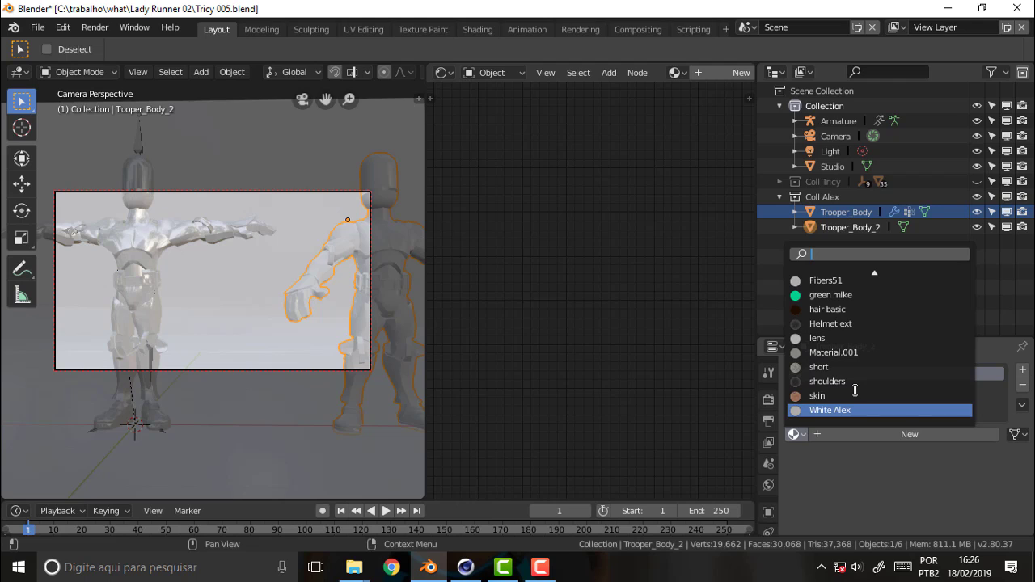
{"action": "left_click", "coordinate": [855, 410]}
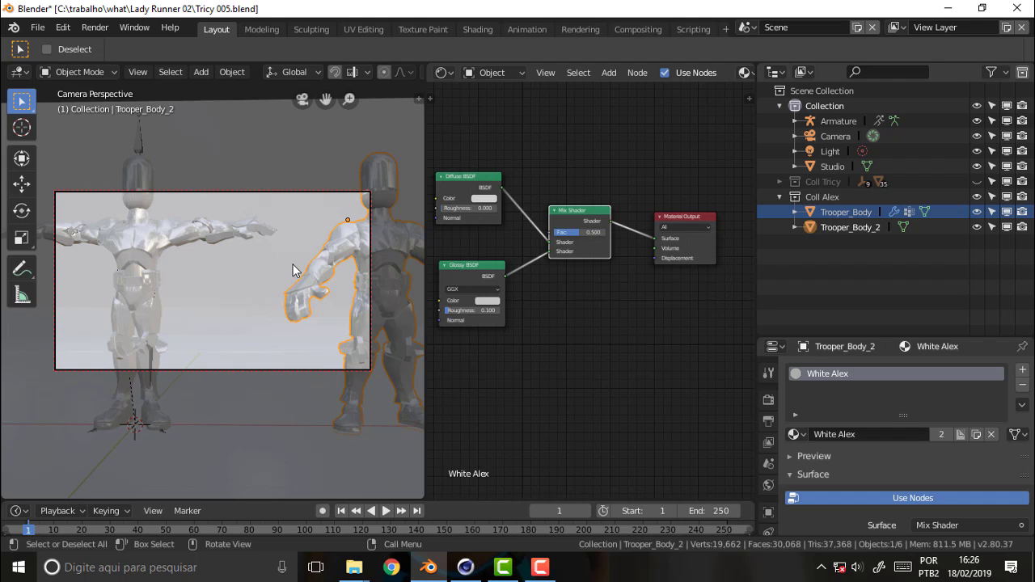
In Edit Mode on Trooper_Body_2, select the connected hand geometry
{"action": "left_click", "coordinate": [79, 73]}
{"action": "left_click", "coordinate": [104, 110]}
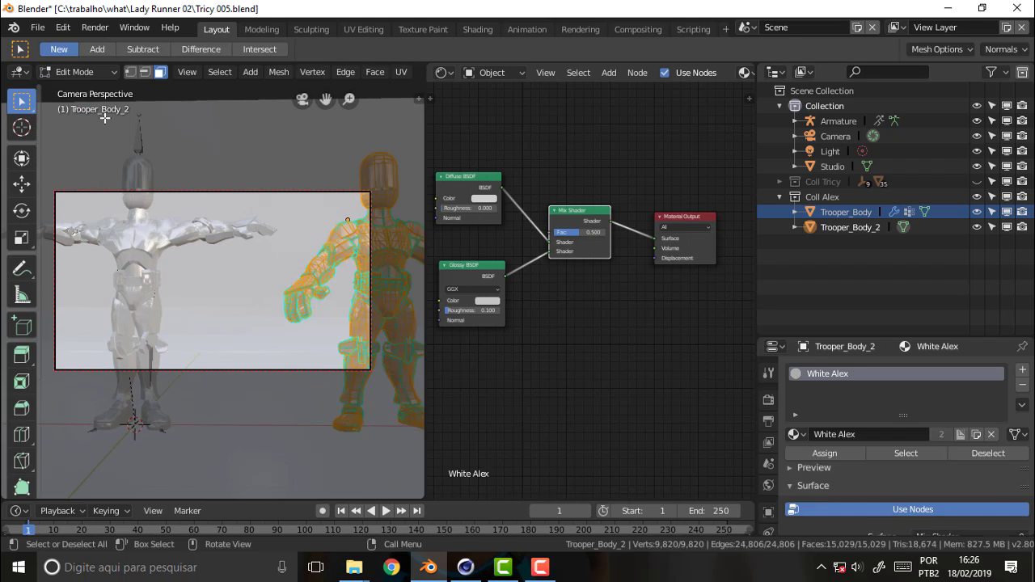
{"action": "left_click", "coordinate": [323, 339]}
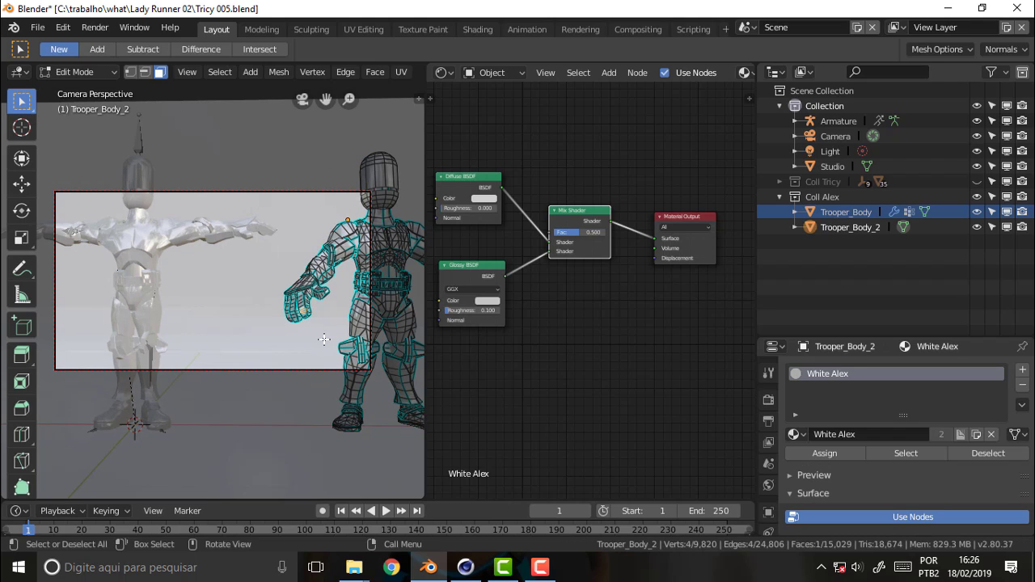
{"action": "key", "text": "a"}
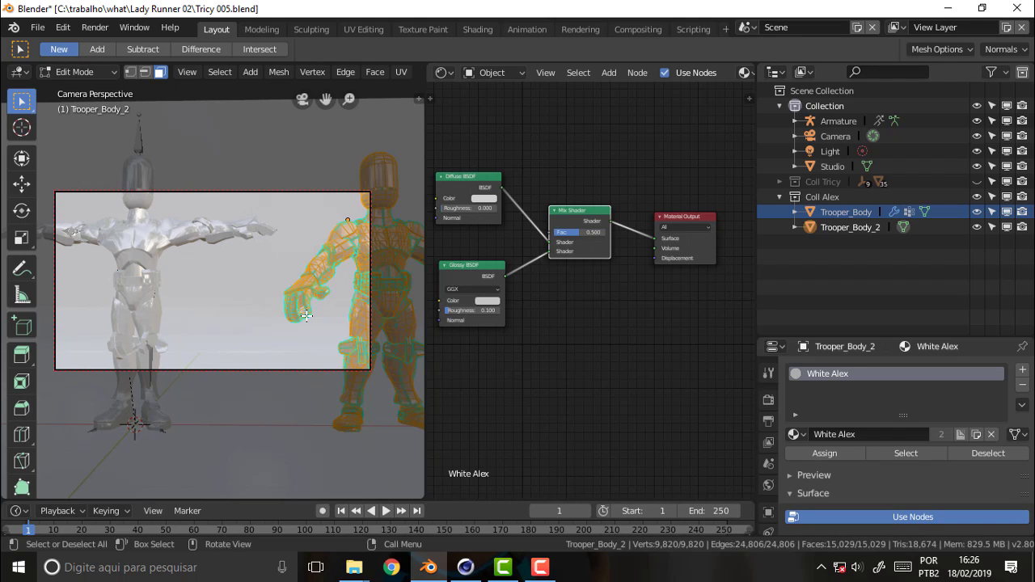
{"action": "left_click", "coordinate": [332, 374]}
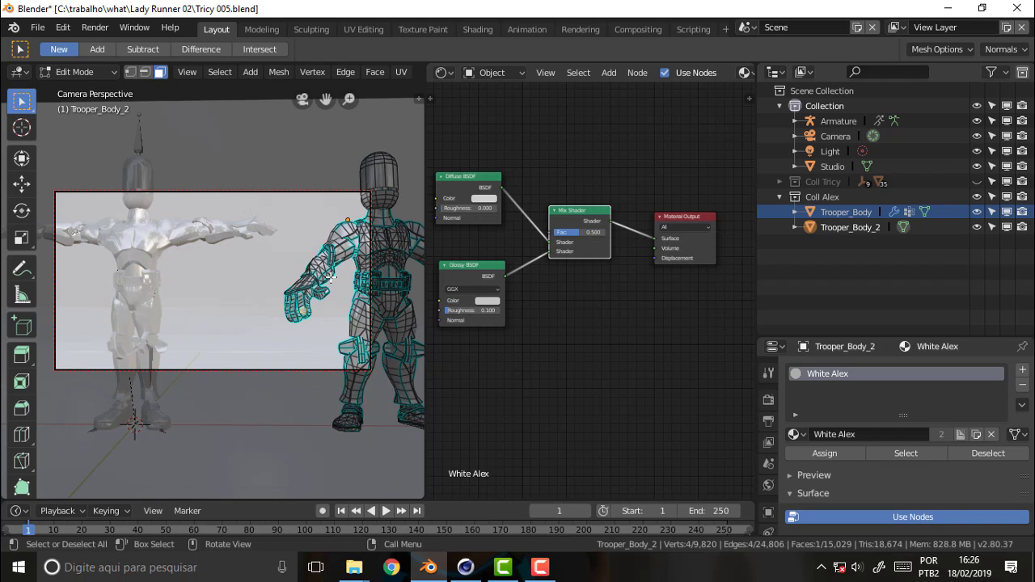
{"action": "key", "text": "ctrl+l"}
{"action": "key", "text": "ctrl+z"}
{"action": "key", "text": "l"}
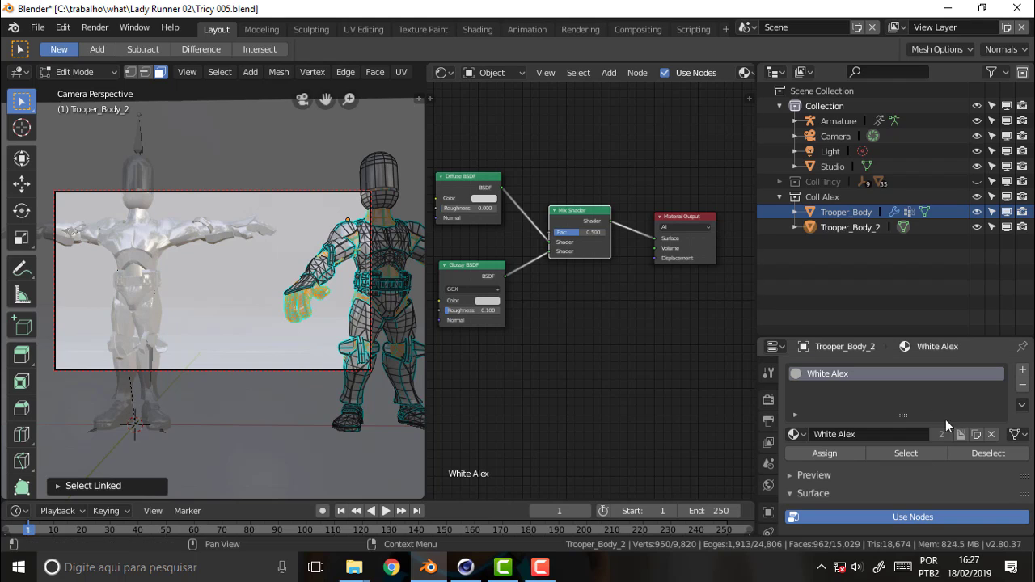
Add a black fabric material slot for the hands, then return to Object Mode
{"action": "left_click", "coordinate": [1022, 374]}
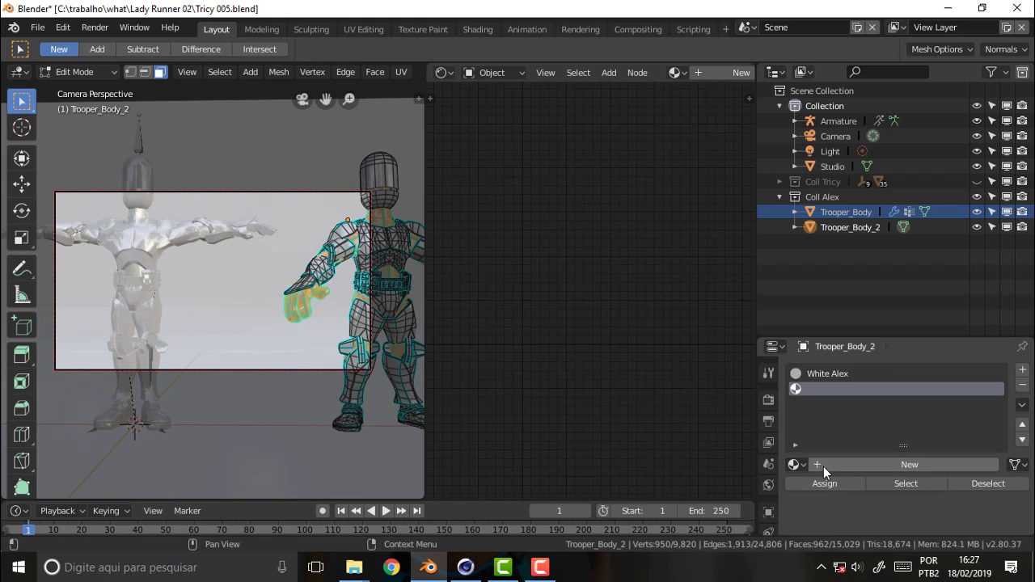
{"action": "left_click", "coordinate": [802, 465]}
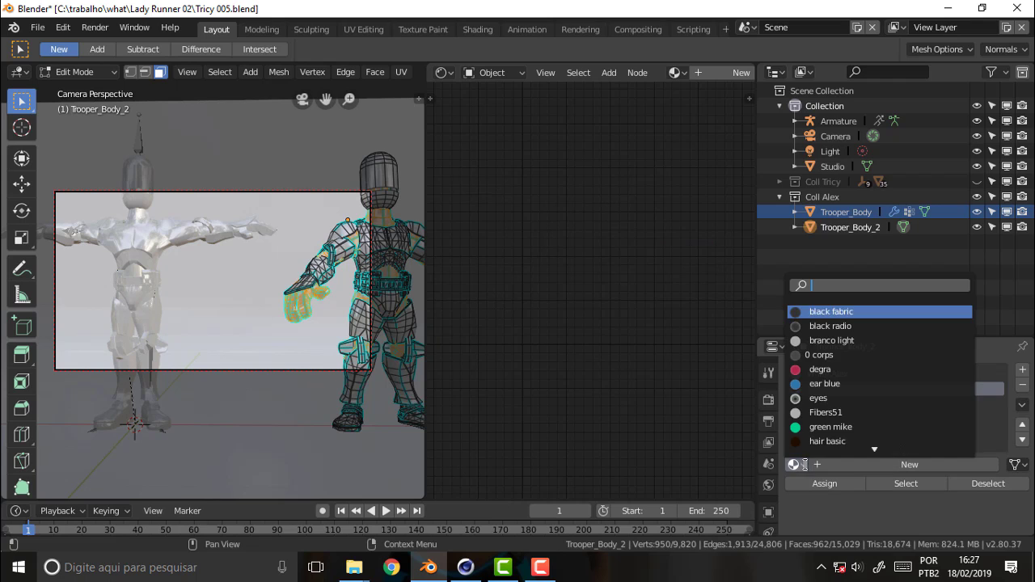
{"action": "left_click", "coordinate": [857, 312]}
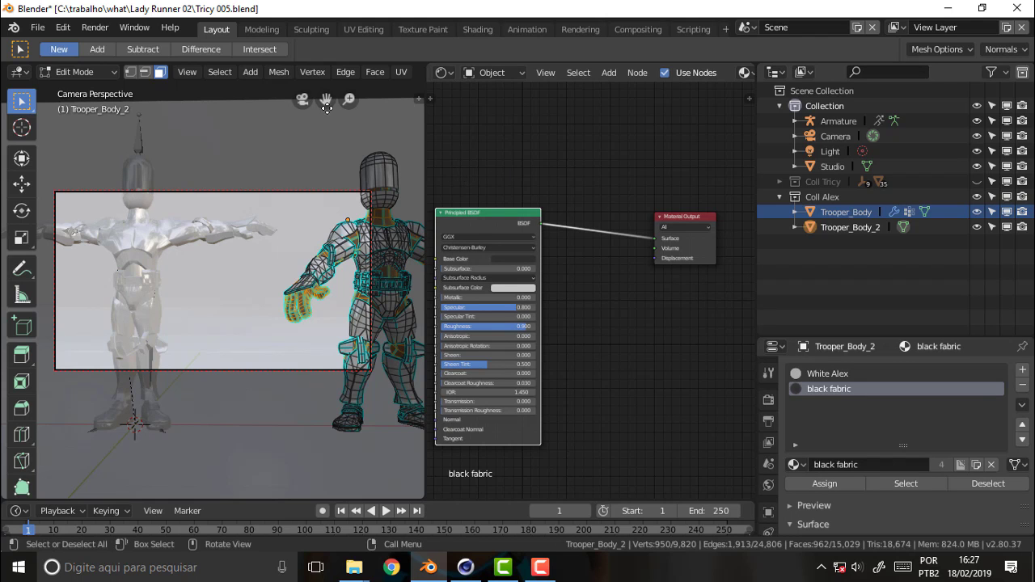
{"action": "left_click_drag", "start_coordinate": [325, 98], "coordinate": [420, 100]}
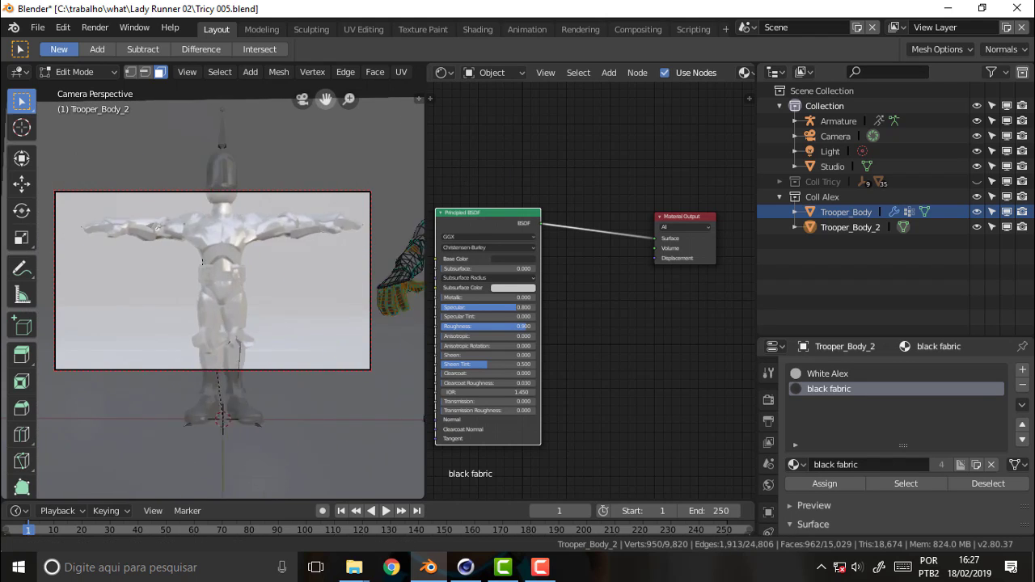
{"action": "left_click_drag", "start_coordinate": [215, 260], "coordinate": [189, 219]}
{"action": "left_click", "coordinate": [189, 218]}
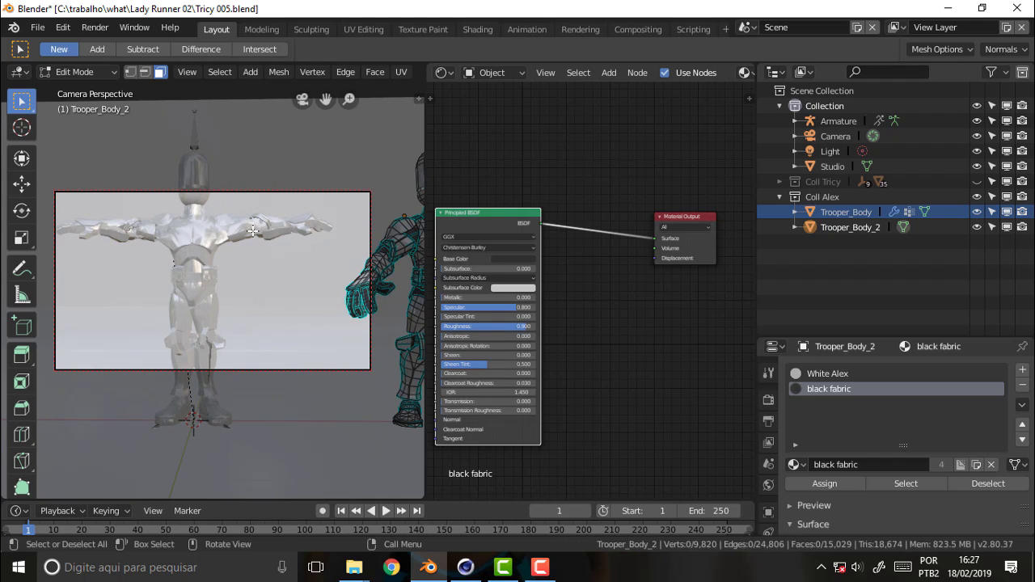
{"action": "left_click", "coordinate": [75, 73]}
{"action": "left_click", "coordinate": [80, 91]}
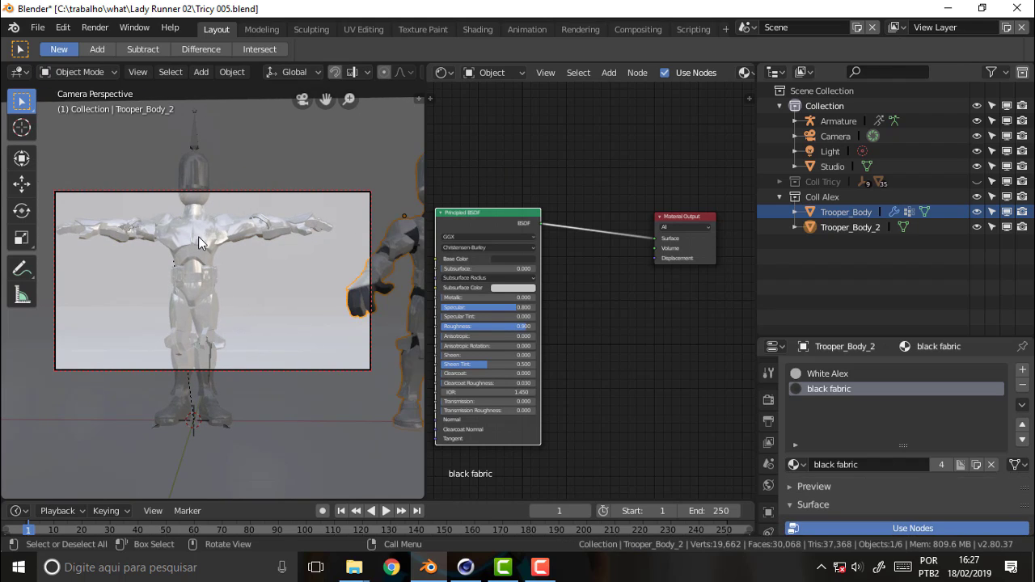
Select Trooper_Body and, in Edit Mode, select the right hand's linked faces
{"action": "left_click", "coordinate": [198, 241]}
{"action": "left_click", "coordinate": [81, 72]}
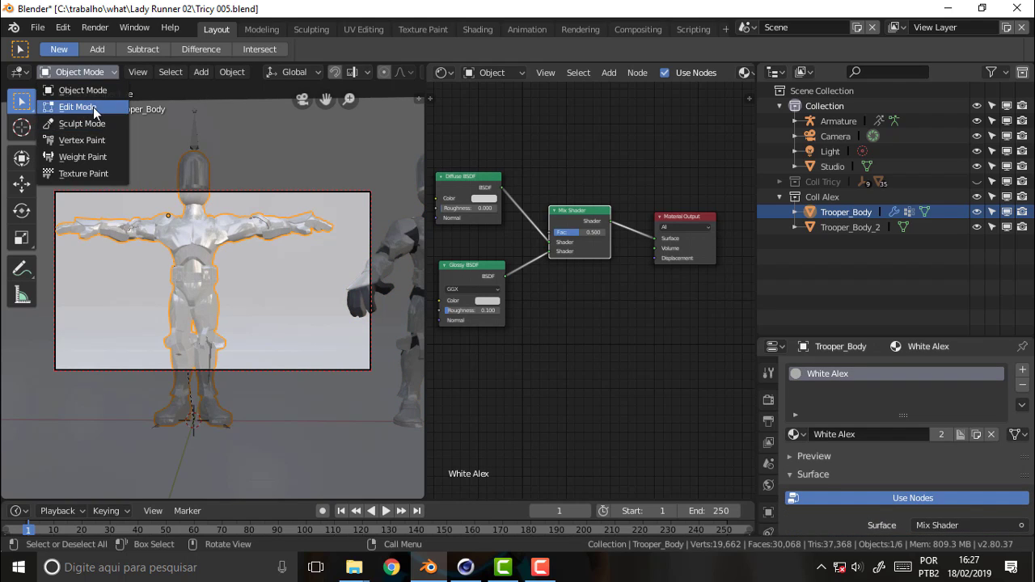
{"action": "left_click", "coordinate": [84, 105]}
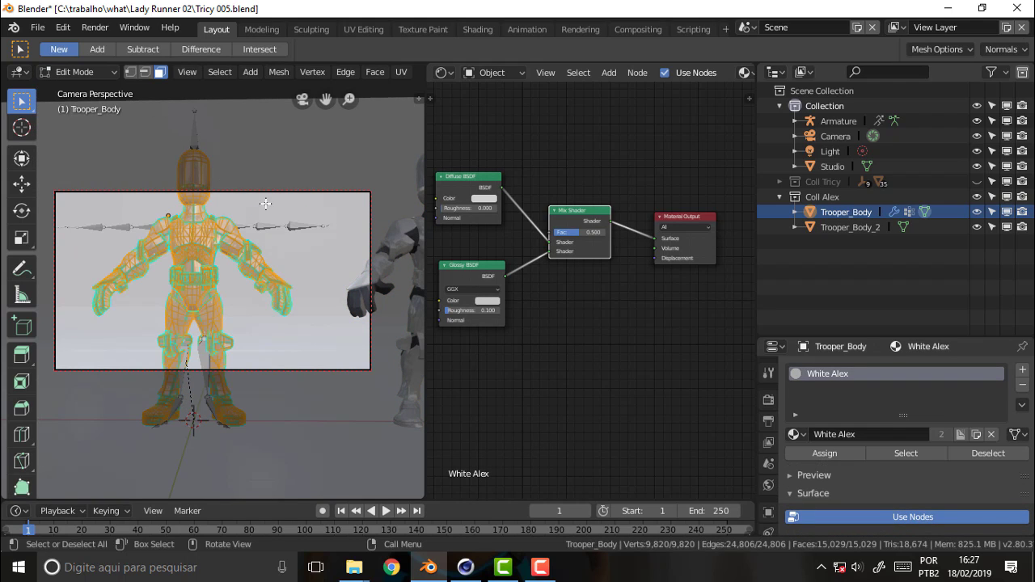
{"action": "left_click", "coordinate": [280, 302]}
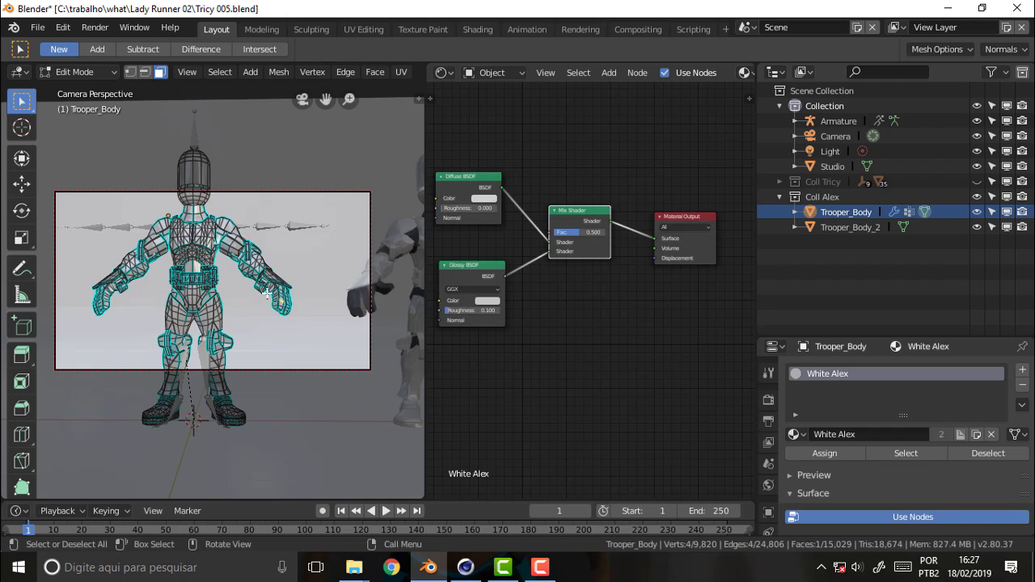
{"action": "key", "text": "ctrl+l"}
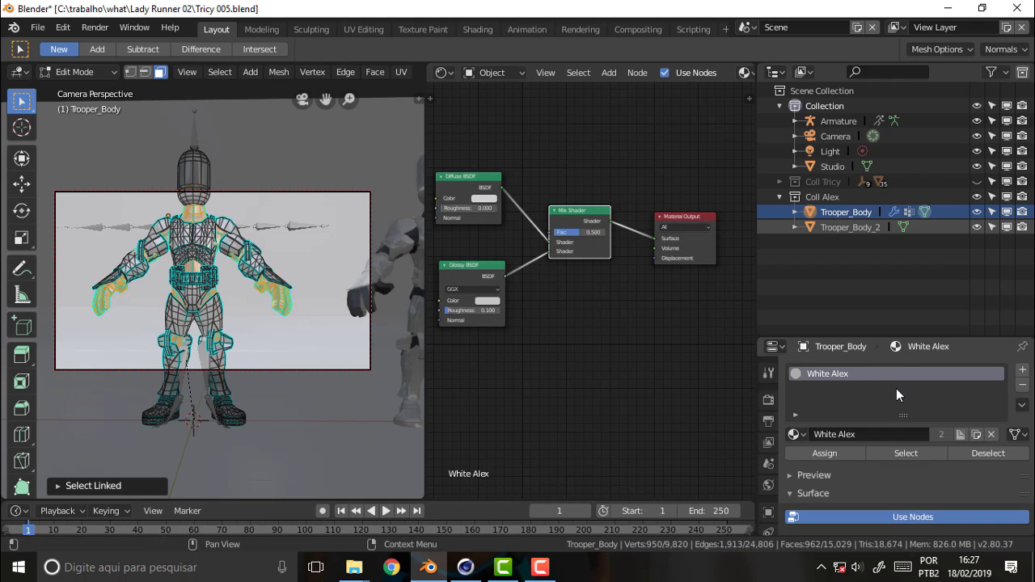
Assign black fabric in a new material slot to the selected hand faces and return to Object Mode
{"action": "left_click", "coordinate": [1023, 369]}
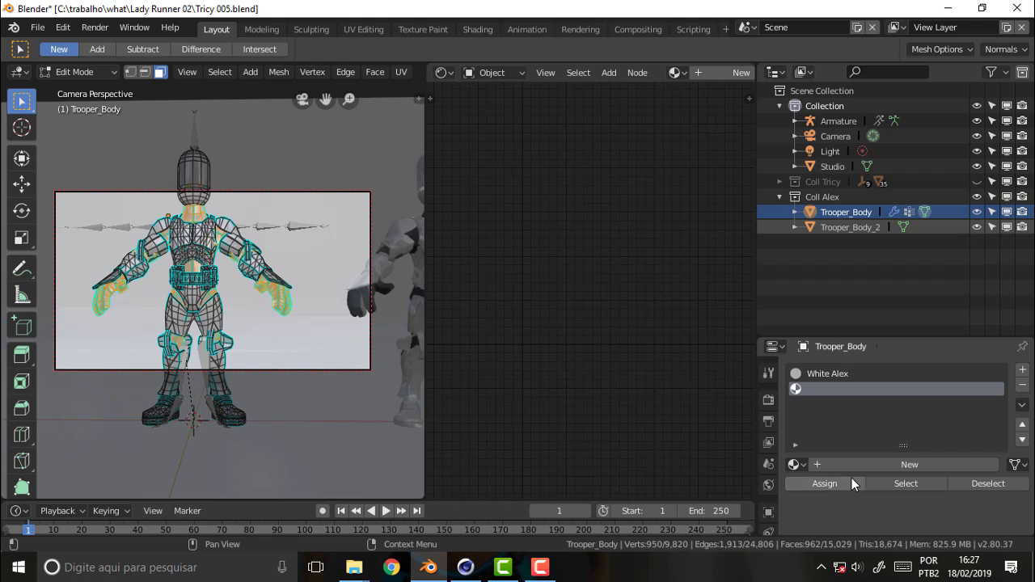
{"action": "left_click", "coordinate": [801, 464]}
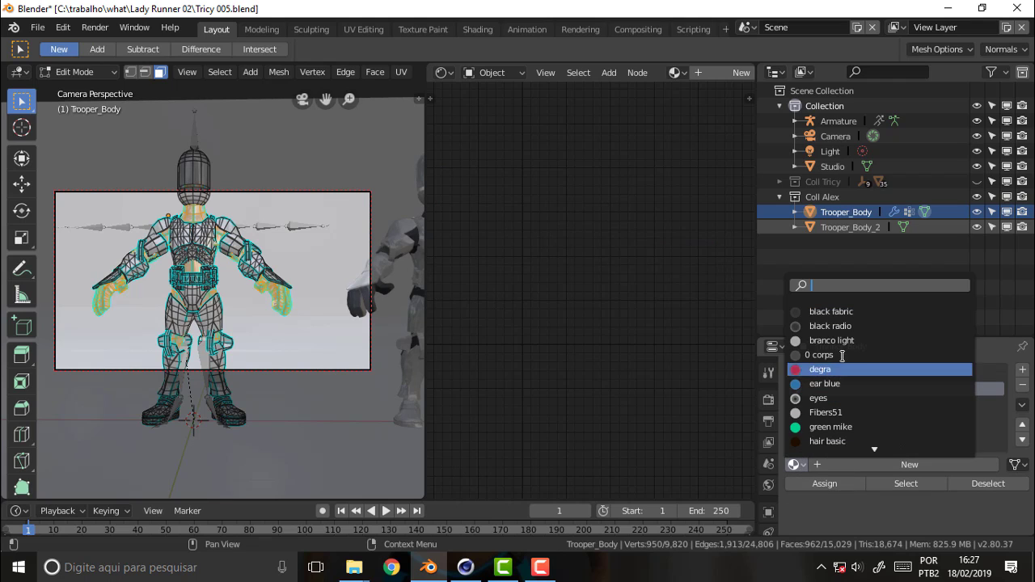
{"action": "left_click", "coordinate": [842, 308]}
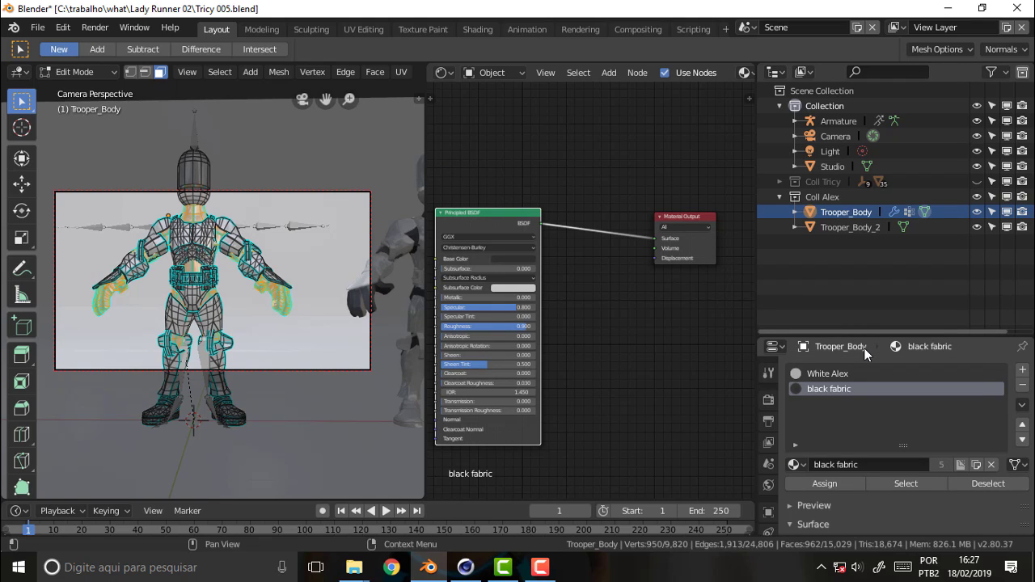
{"action": "left_click", "coordinate": [823, 483]}
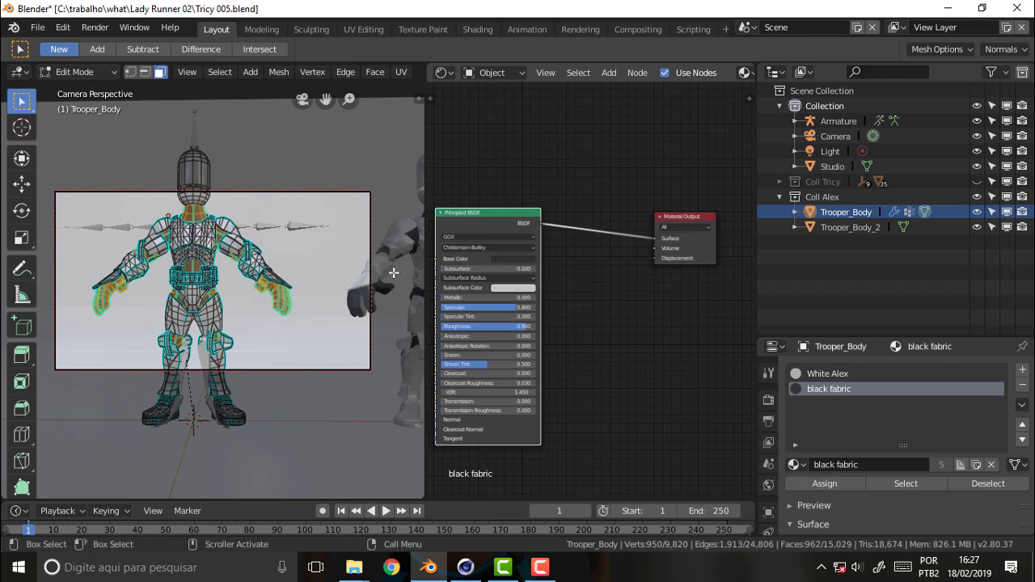
{"action": "middle_click_drag", "start_coordinate": [327, 101], "coordinate": [374, 102]}
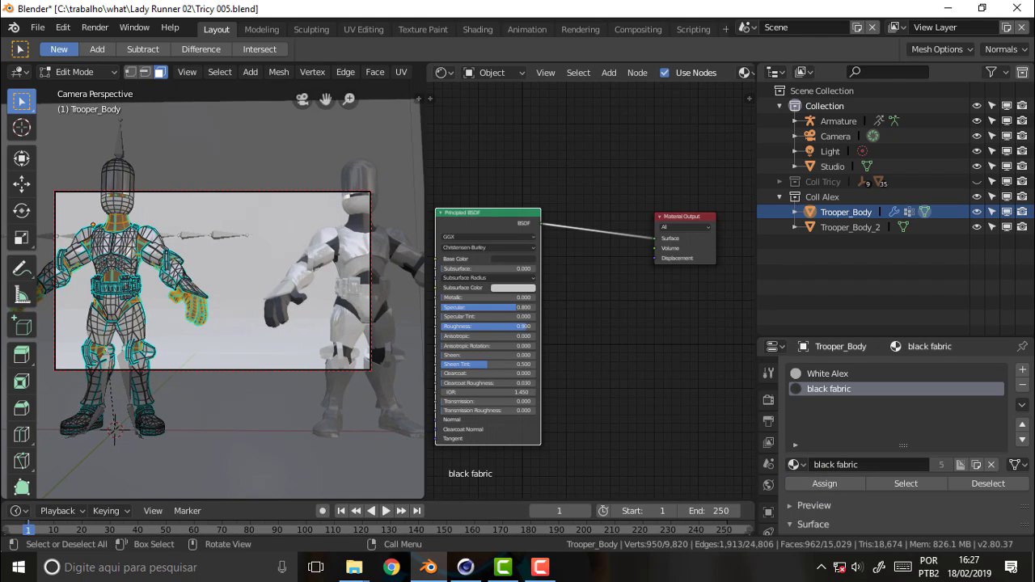
{"action": "key", "text": "ctrl+z"}
{"action": "key", "text": "ctrl+z"}
{"action": "key", "text": "ctrl+z"}
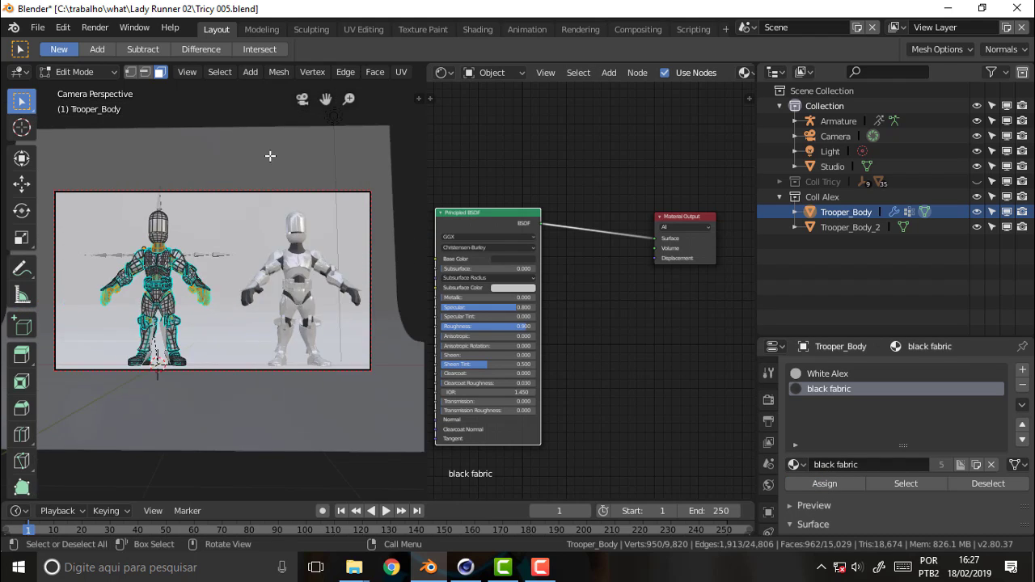
{"action": "left_click", "coordinate": [98, 75]}
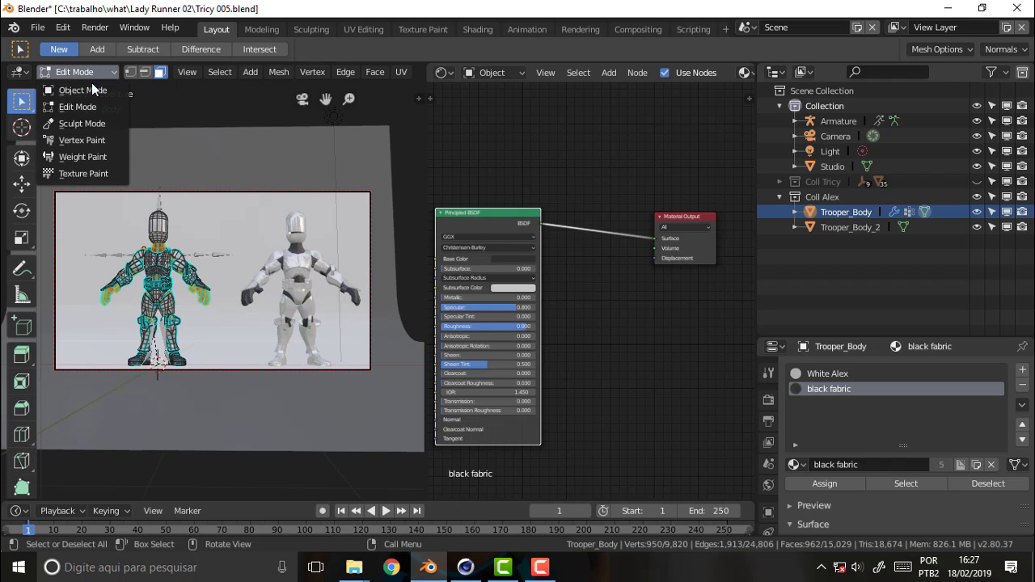
{"action": "left_click", "coordinate": [91, 90]}
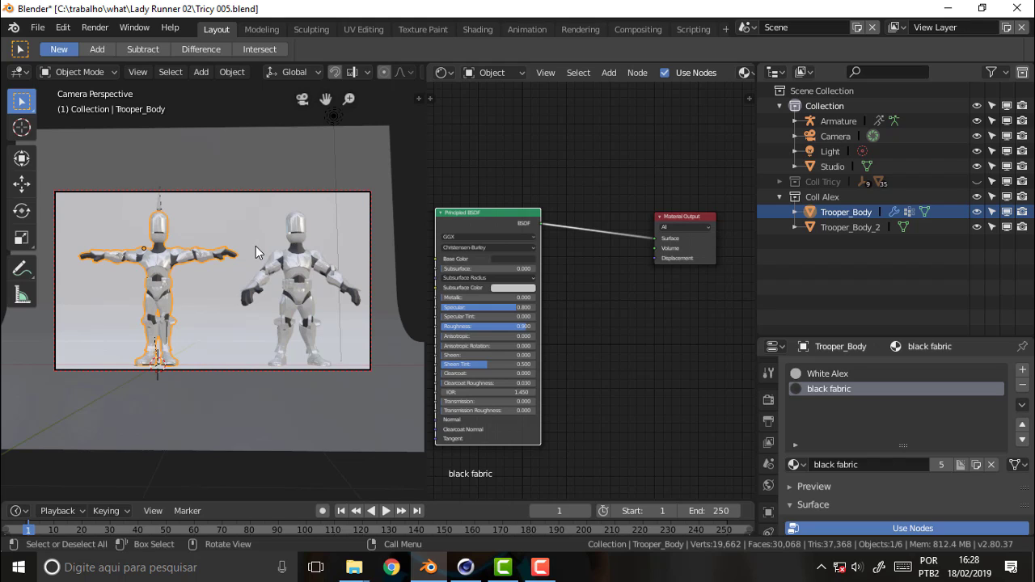
Switch the viewport shading to Solid, then to Rendered to preview the troopers in the studio
{"action": "key", "text": "z"}
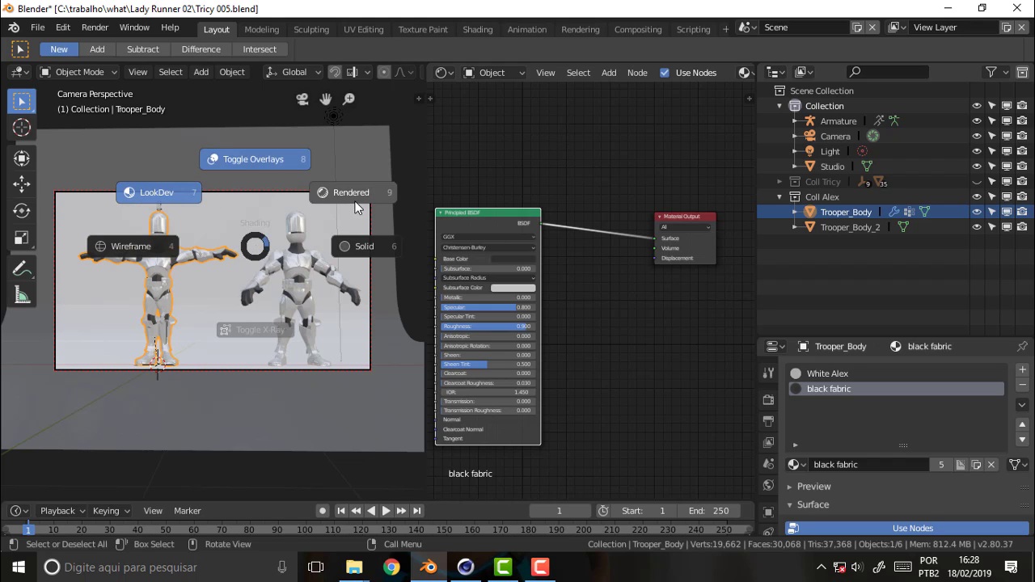
{"action": "left_click", "coordinate": [575, 124]}
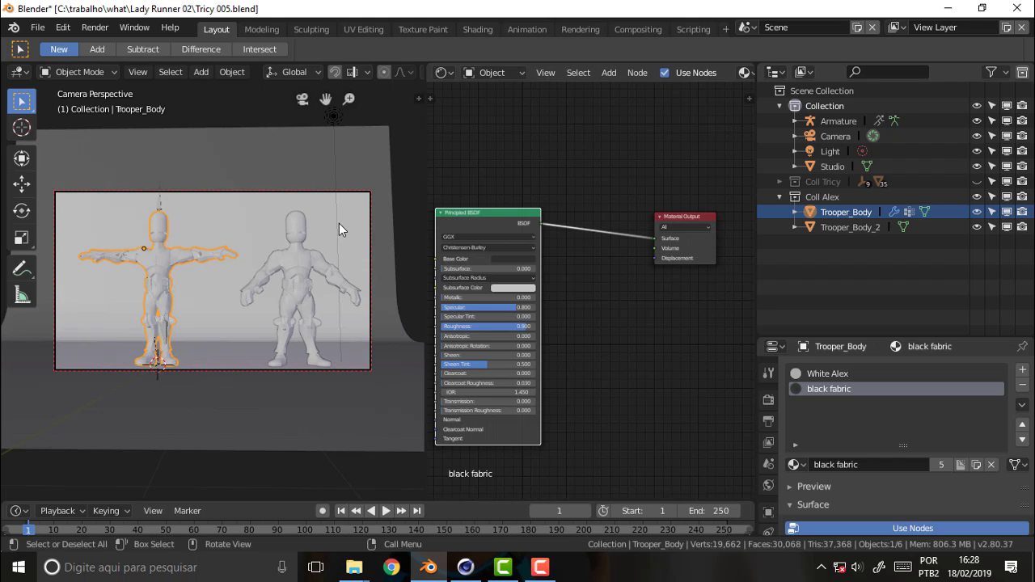
{"action": "key", "text": "z"}
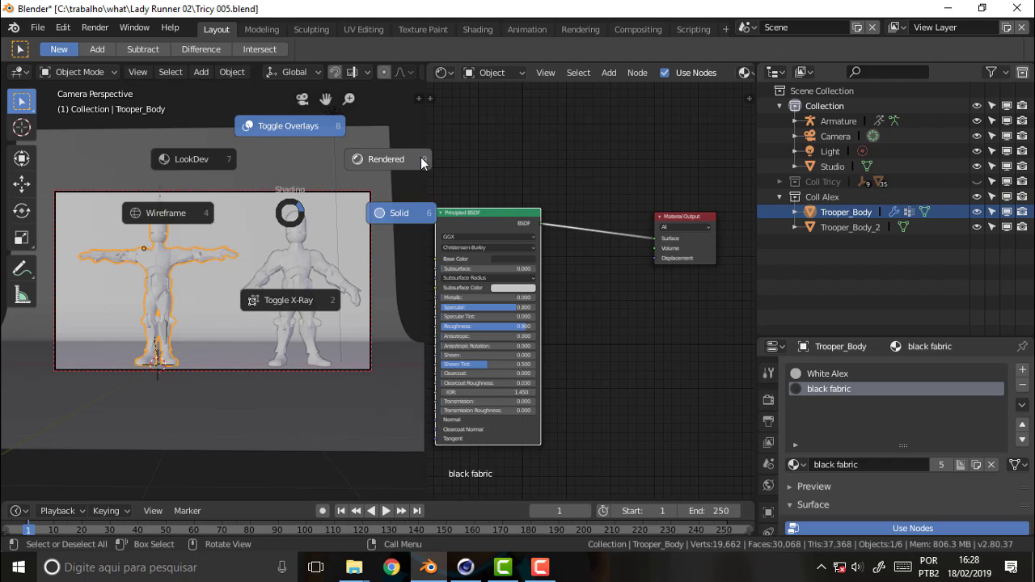
{"action": "left_click", "coordinate": [384, 159]}
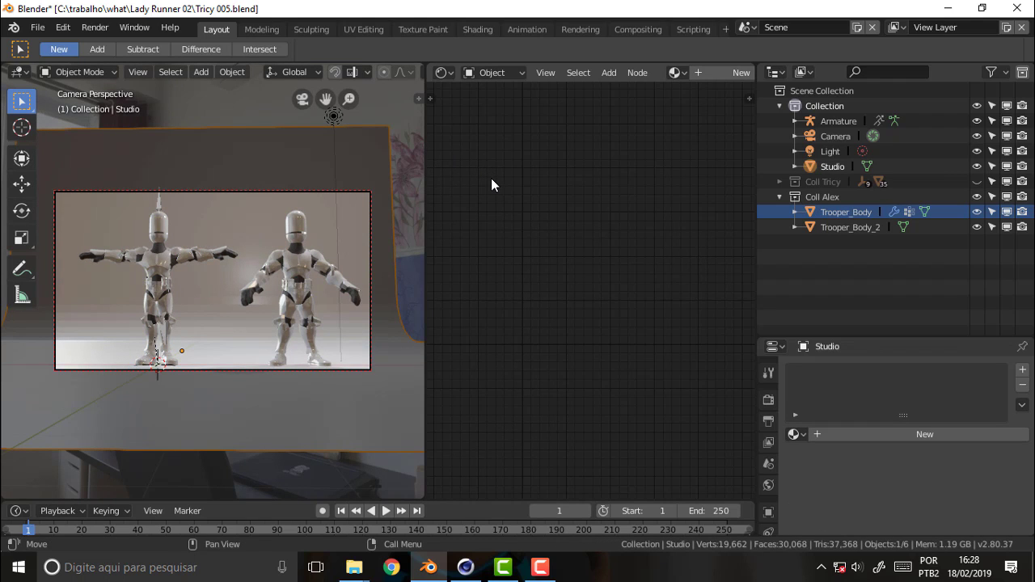
{"action": "key", "text": "F12"}
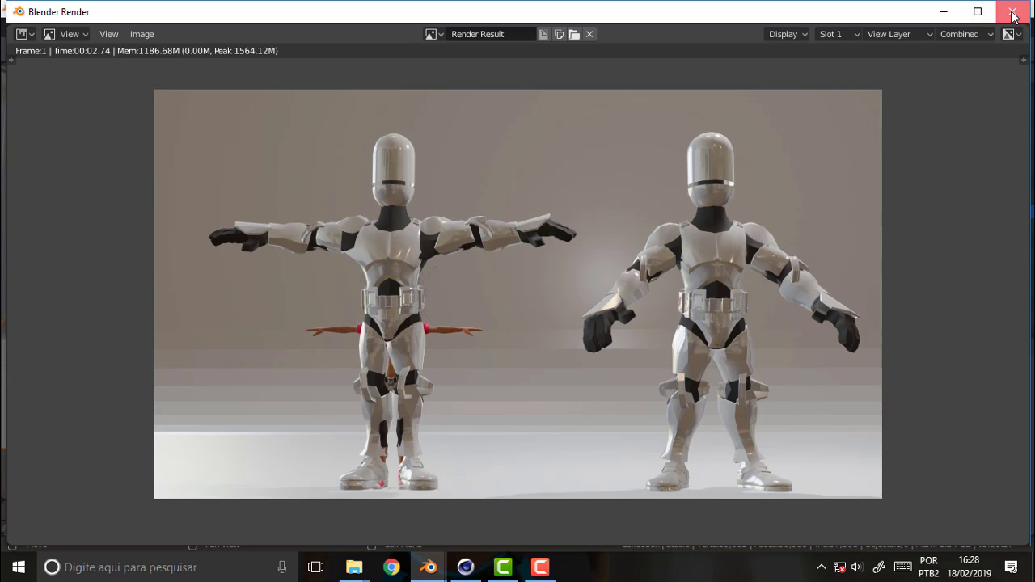
{"action": "key", "text": "Escape"}
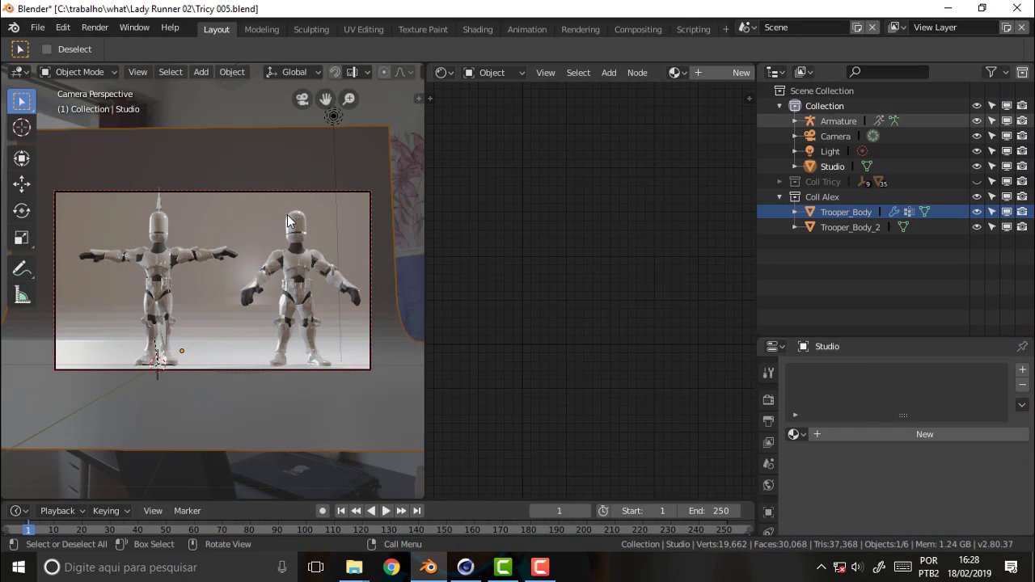